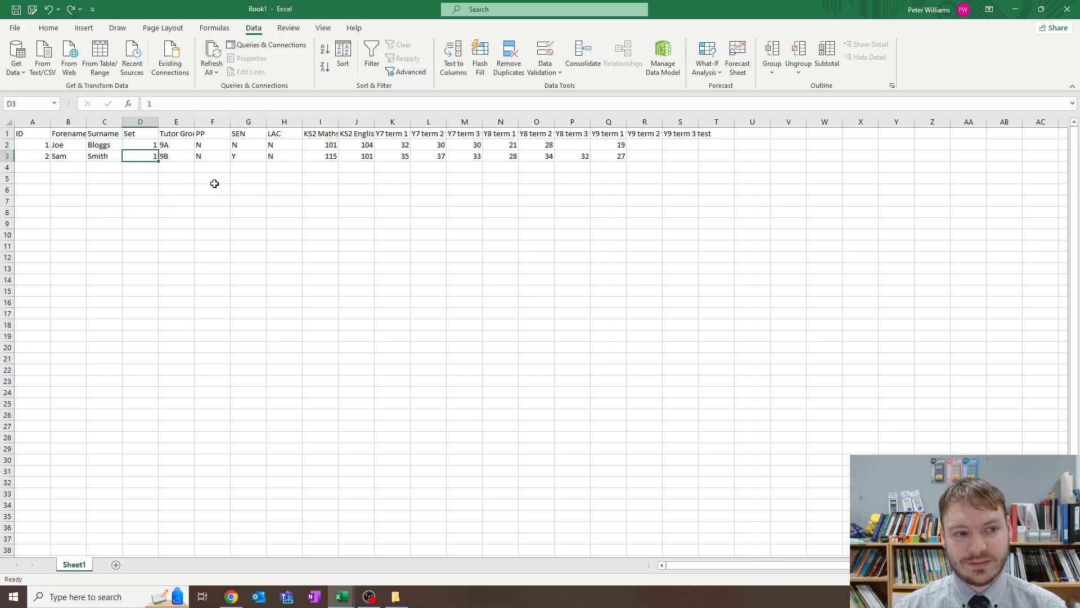
pyautogui.moveTo(168, 147); pyautogui.dragTo(294, 153)
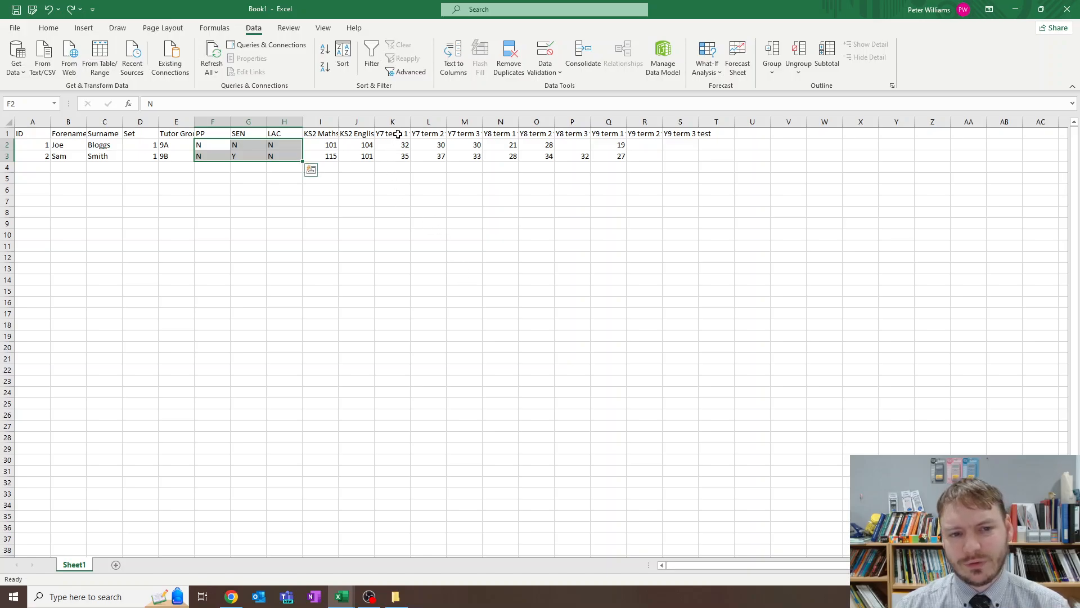
pyautogui.moveTo(392, 135); pyautogui.dragTo(675, 156)
pyautogui.click(618, 258)
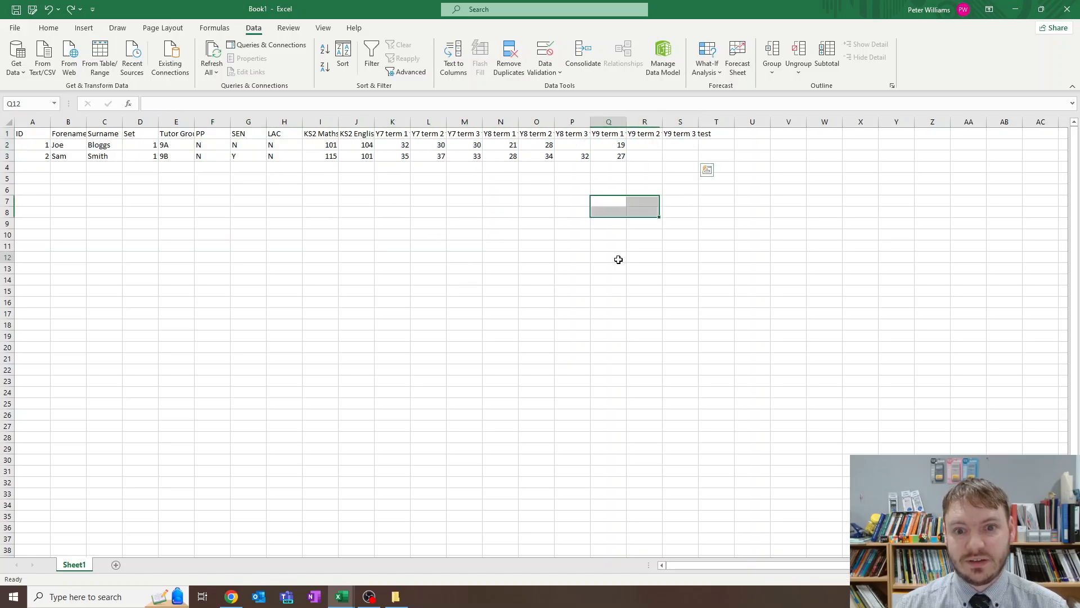
pyautogui.click(24, 133)
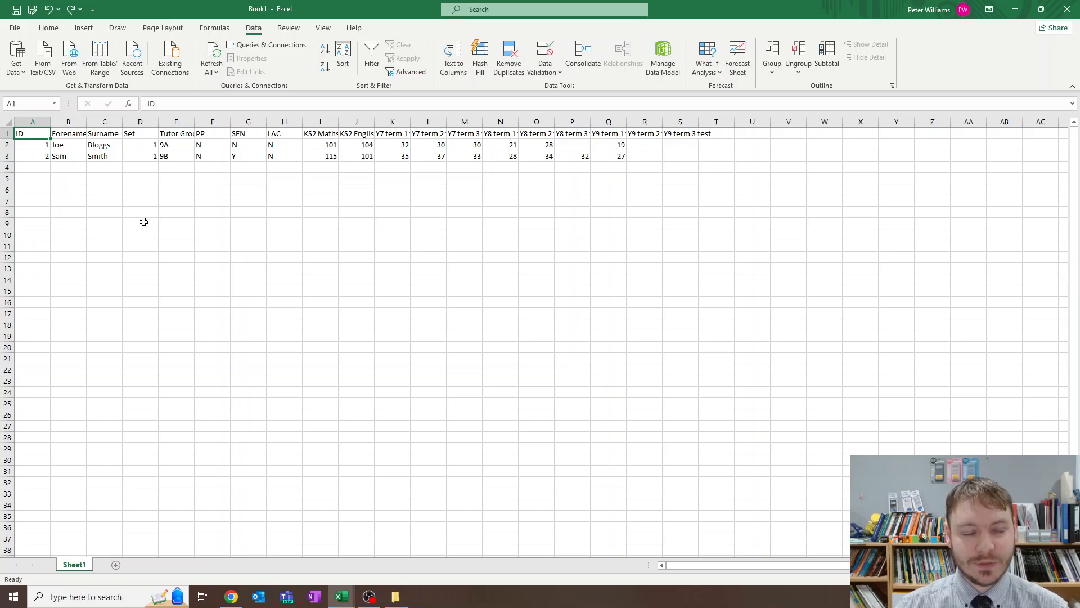
# Autofit the width of every column on the sheet to its contents
pyautogui.click(8, 123)
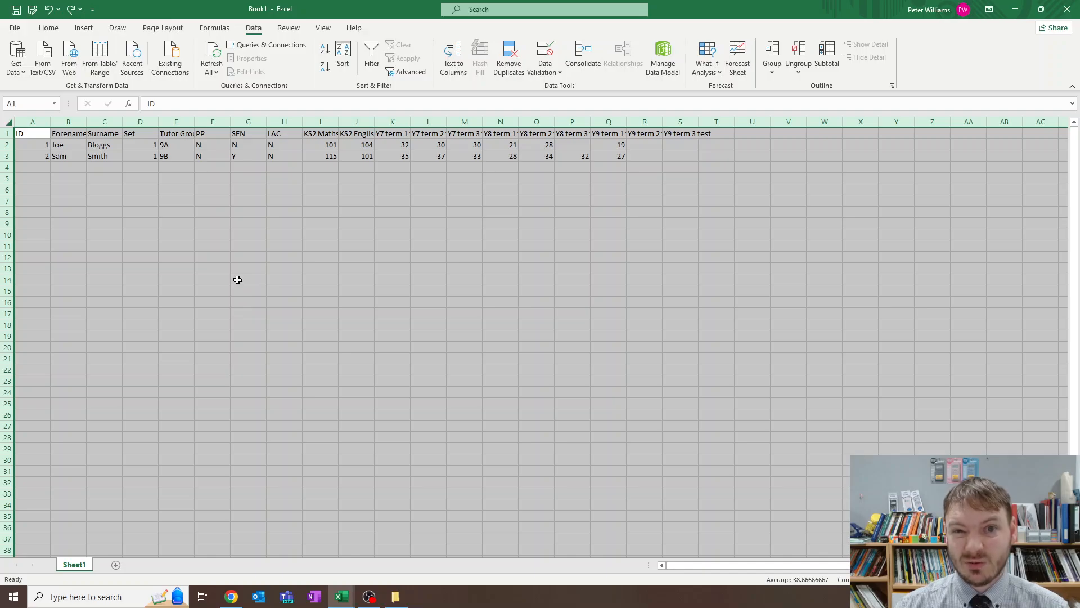
pyautogui.doubleClick(194, 121)
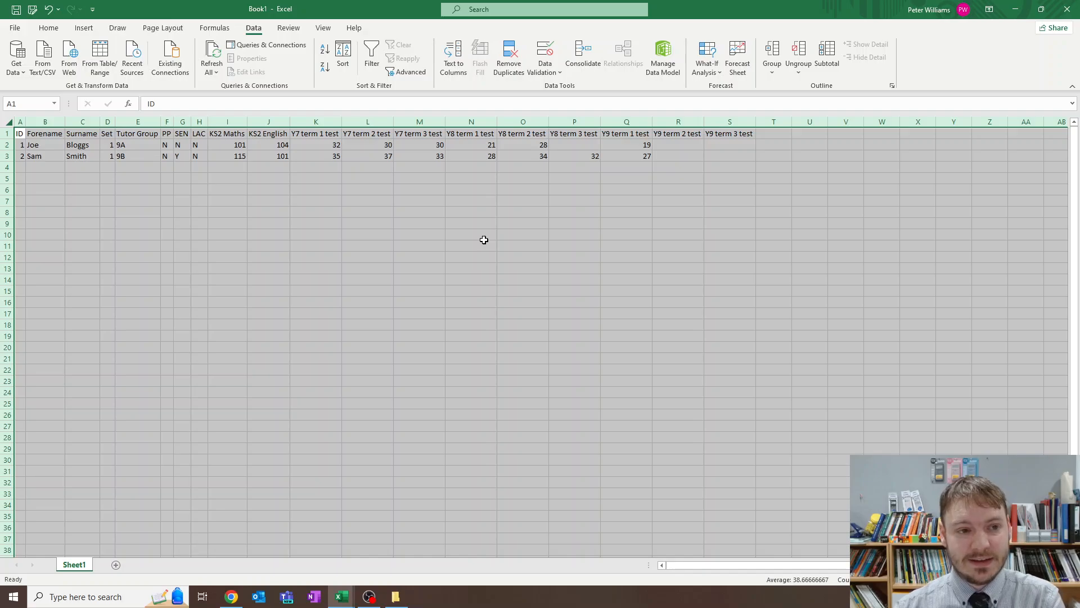
pyautogui.click(295, 192)
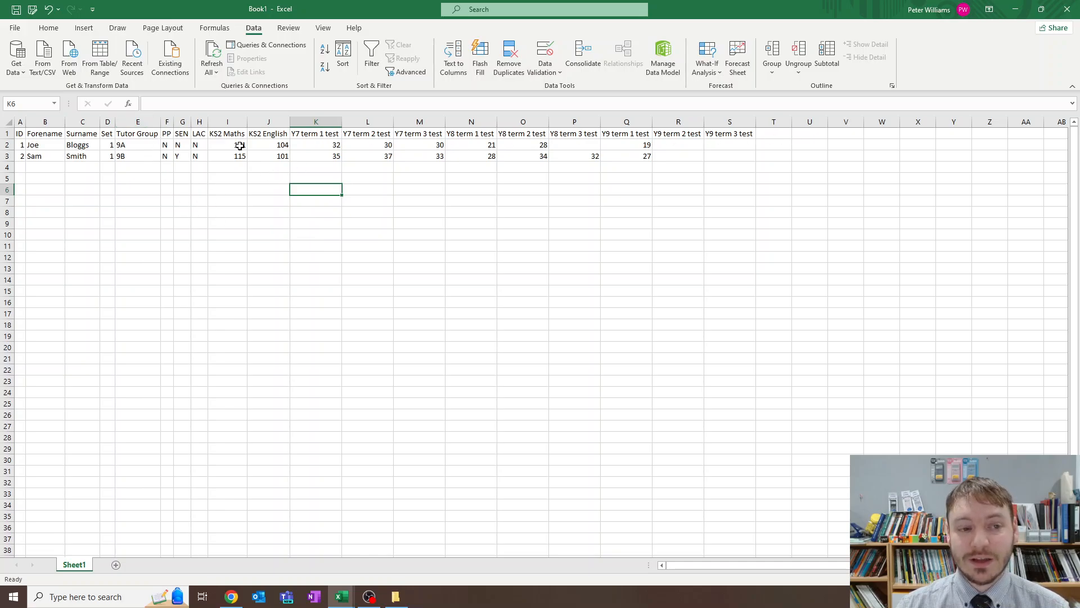
pyautogui.moveTo(254, 134); pyautogui.dragTo(469, 134)
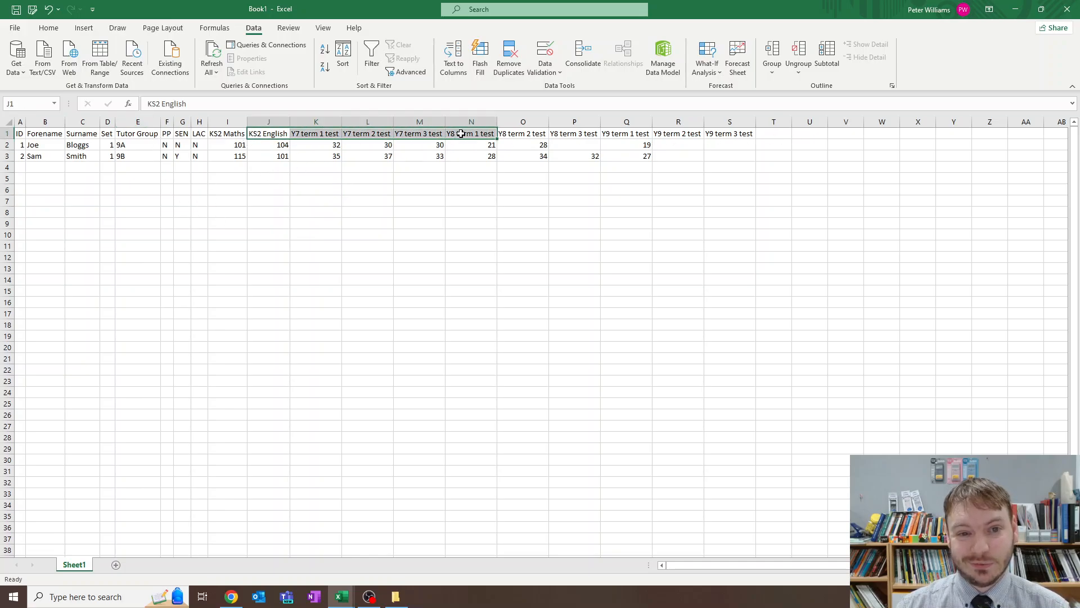
pyautogui.click(420, 239)
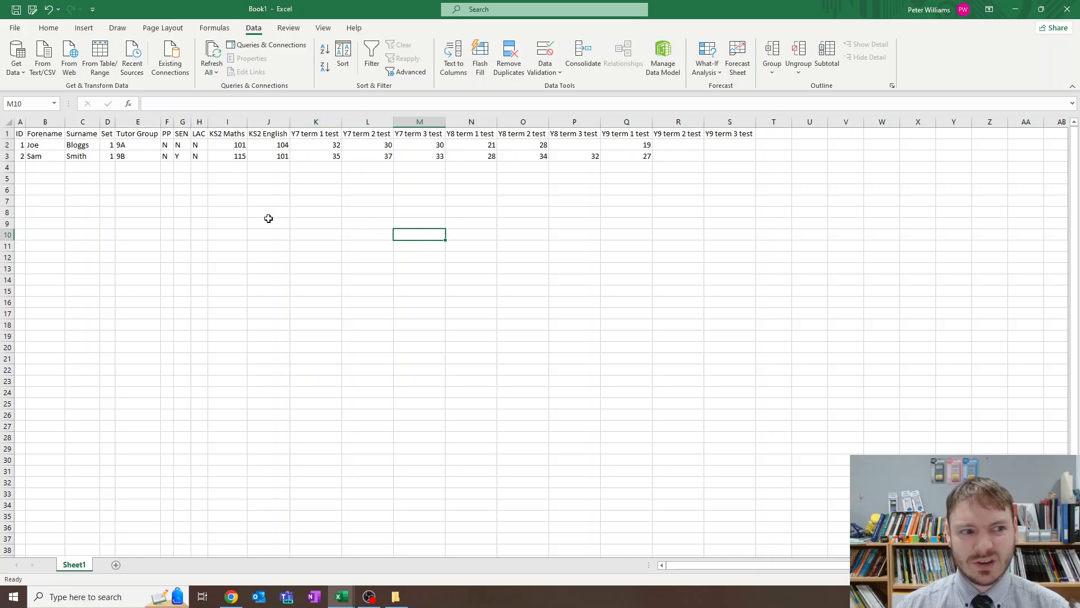
# Rotate the text of the whole header row upwards so the headings read vertically
pyautogui.click(8, 134)
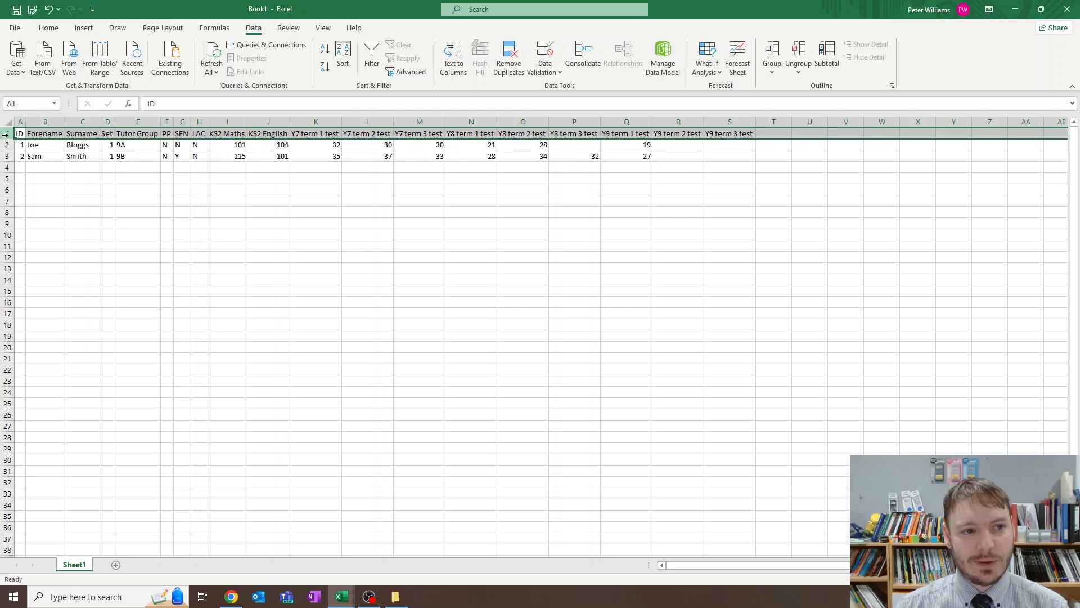
pyautogui.click(49, 29)
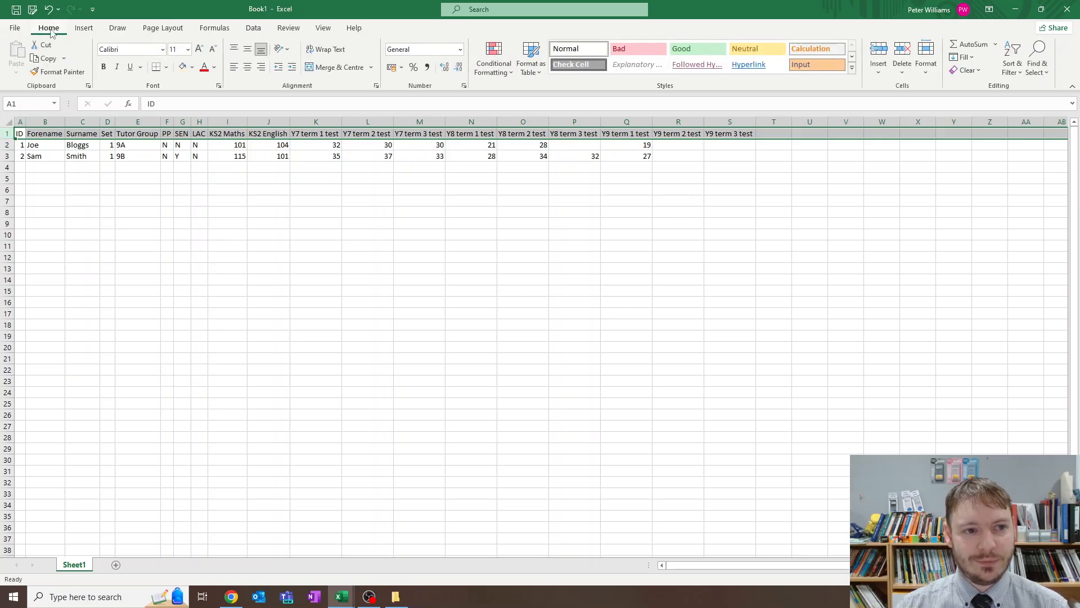
pyautogui.click(285, 52)
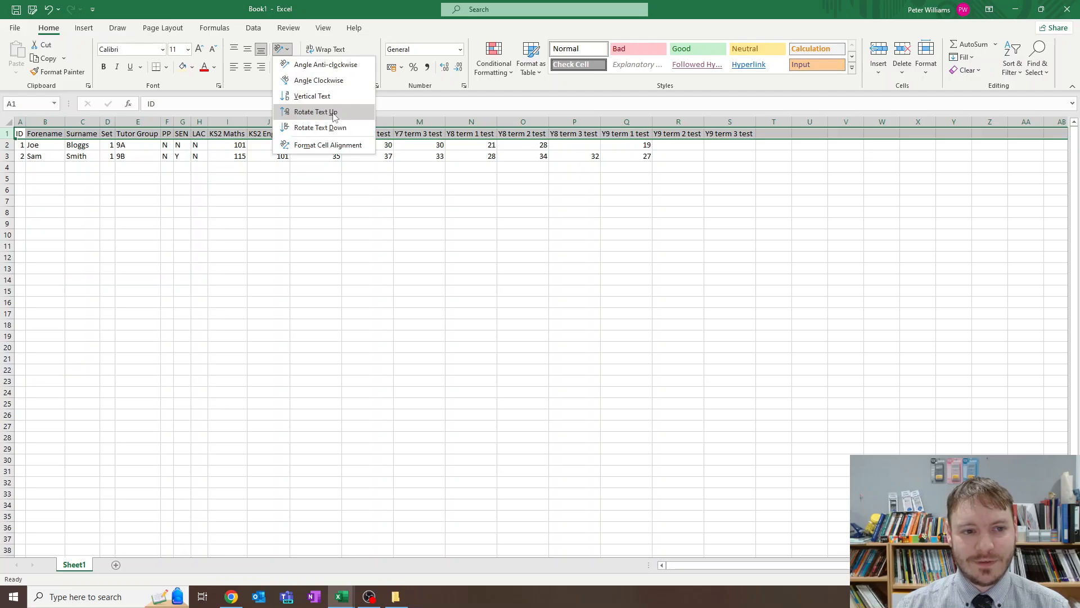
pyautogui.click(338, 112)
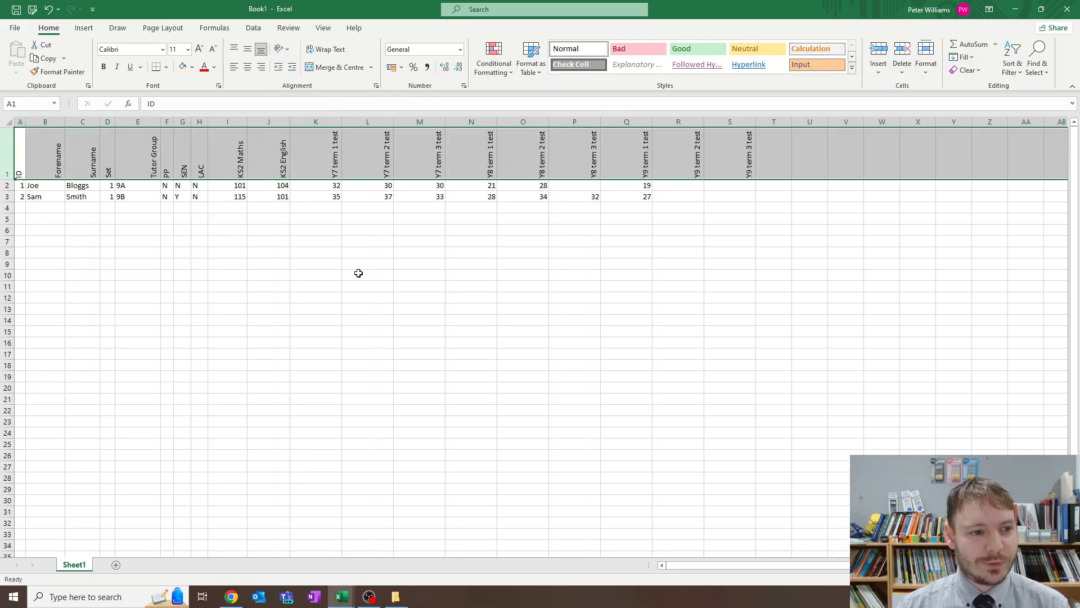
pyautogui.click(578, 281)
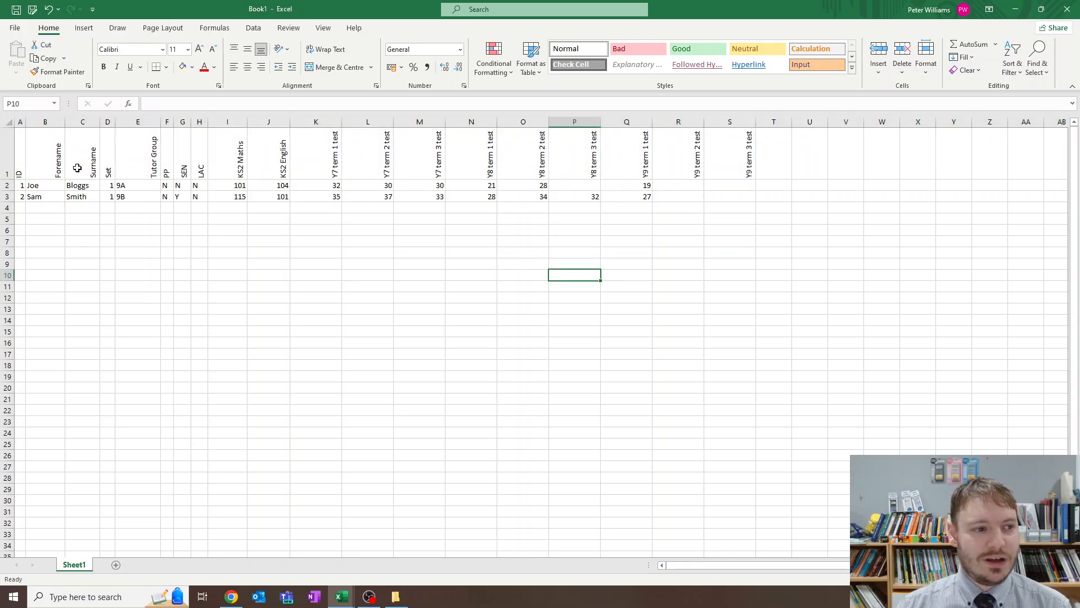
# Autofit all column widths again to suit the rotated headings
pyautogui.click(6, 125)
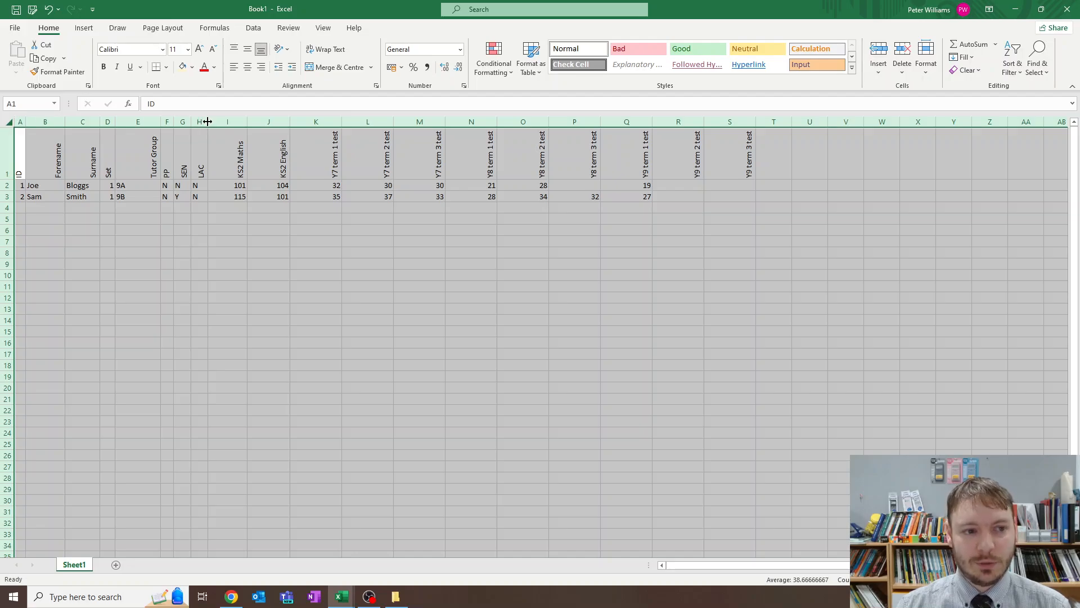
pyautogui.doubleClick(208, 121)
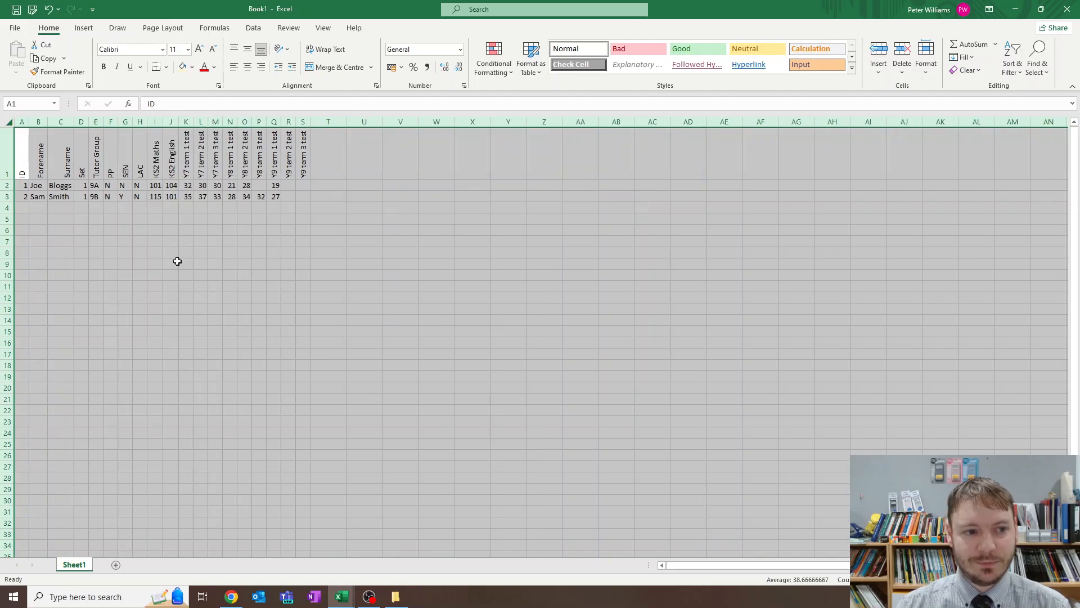
pyautogui.click(170, 275)
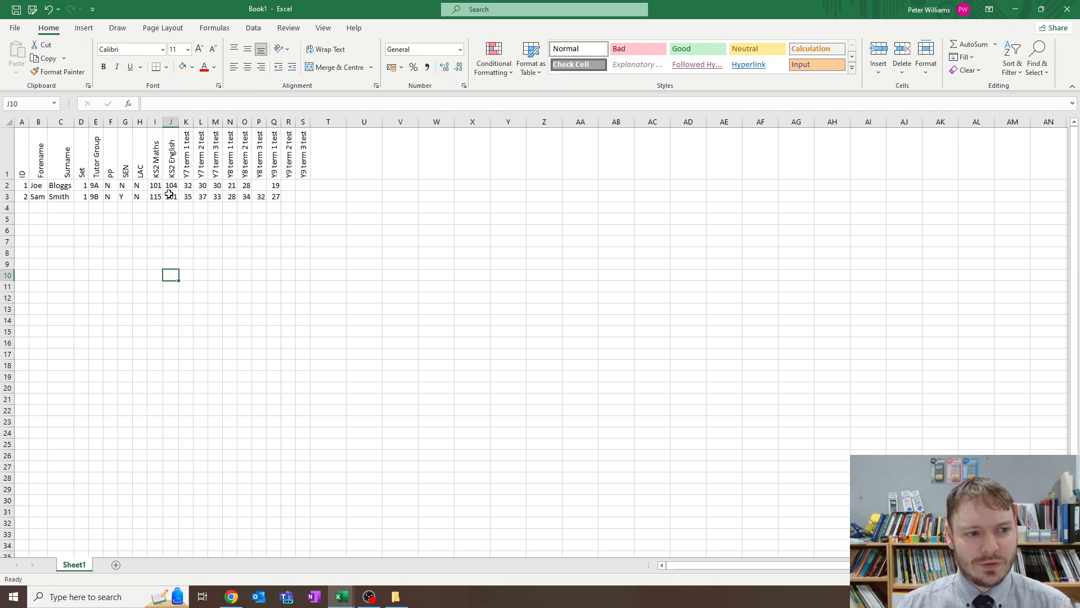
pyautogui.moveTo(157, 186); pyautogui.dragTo(171, 197)
pyautogui.click(56, 189)
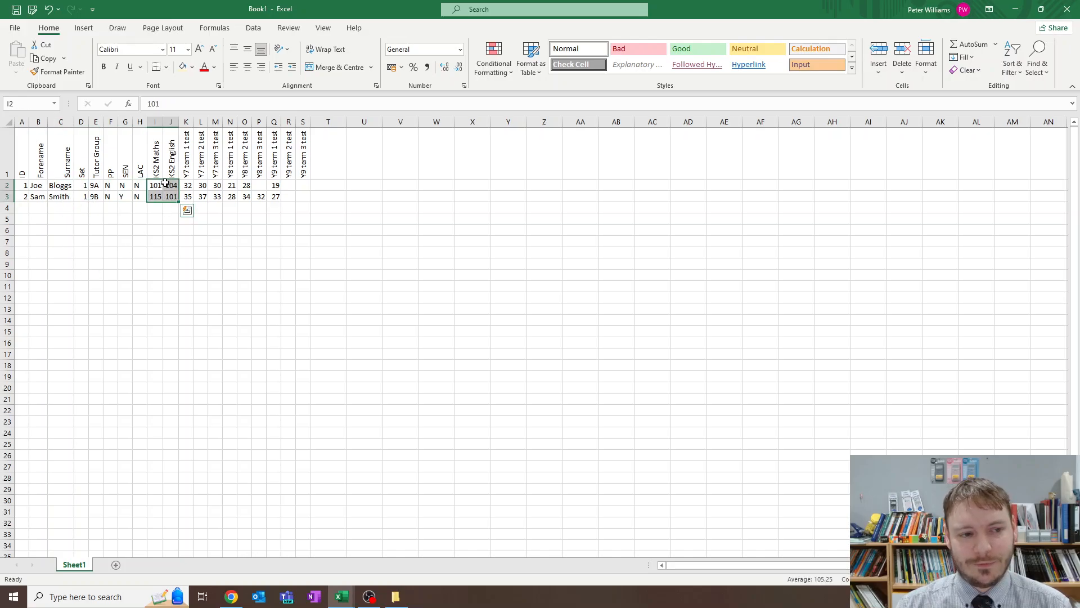
pyautogui.click(163, 268)
pyautogui.click(25, 159)
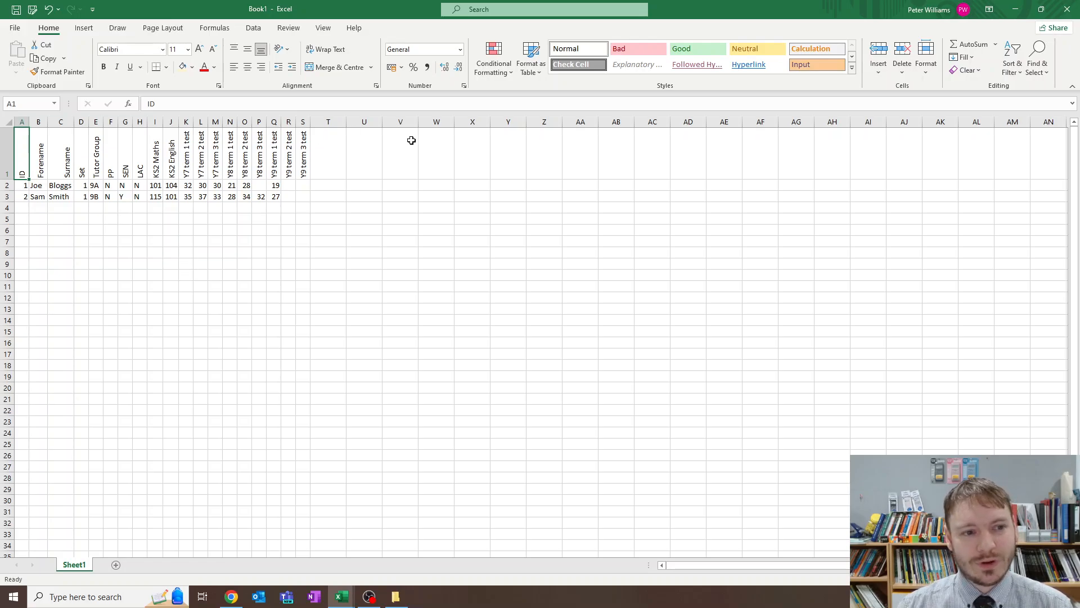
# Fill the three Y7 term test columns, K to M, with light blue
pyautogui.moveTo(187, 122); pyautogui.dragTo(214, 123)
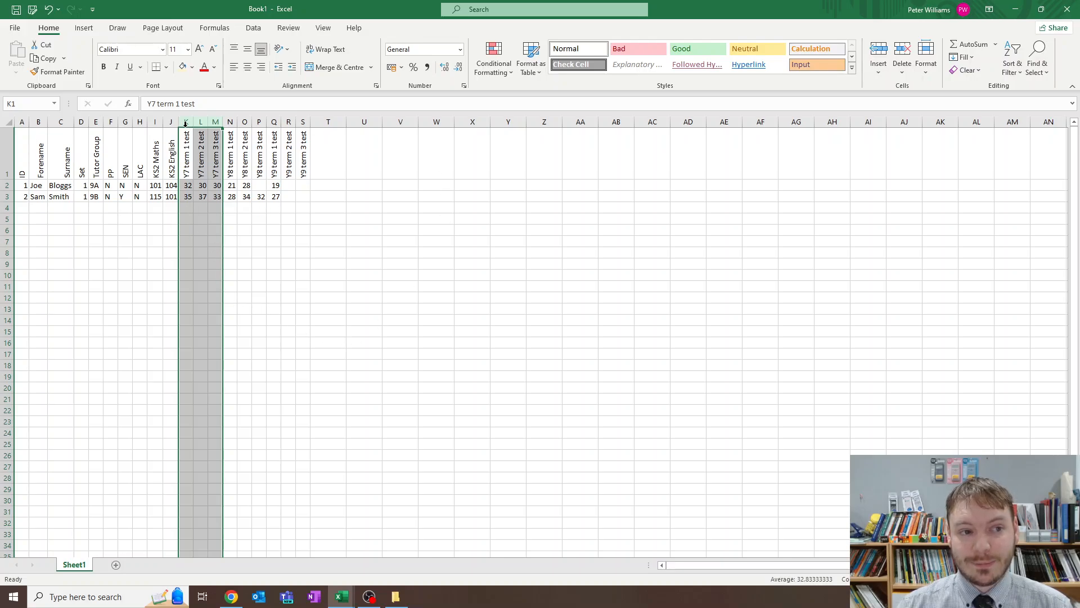
pyautogui.moveTo(185, 123); pyautogui.dragTo(215, 119)
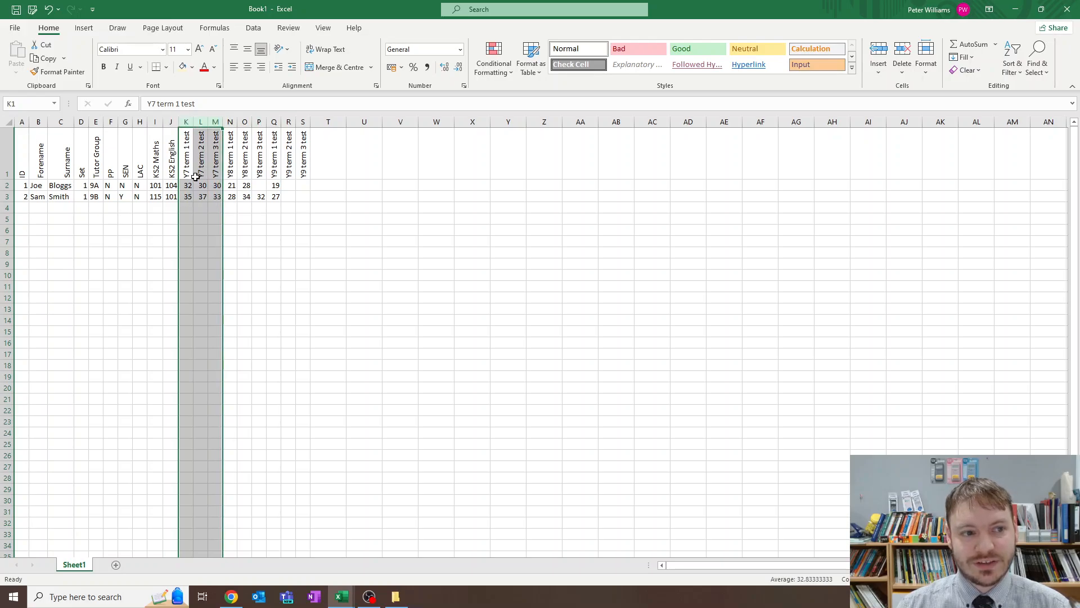
pyautogui.click(192, 67)
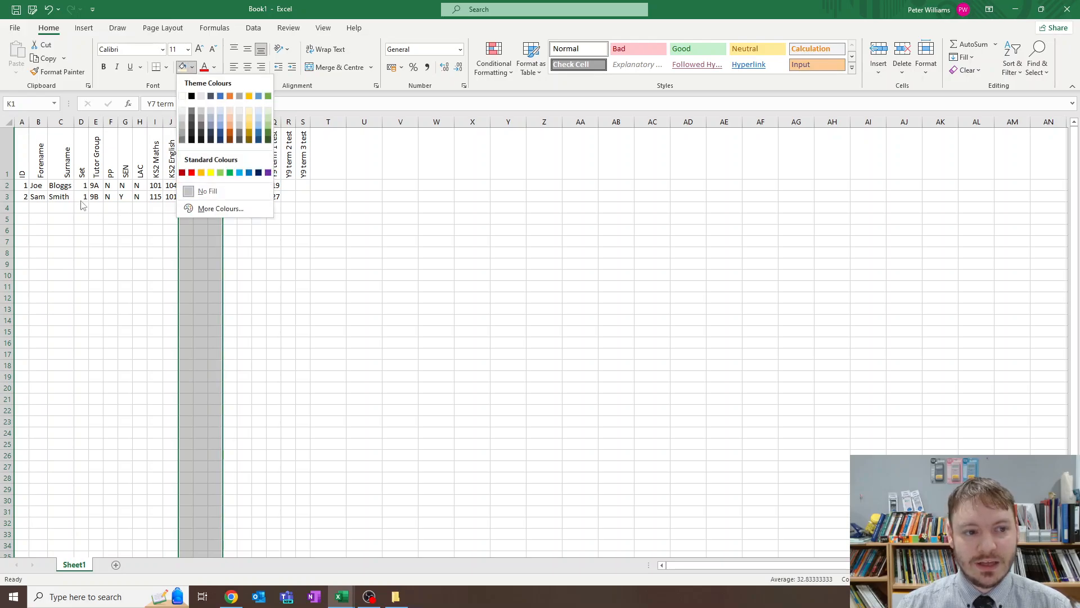
pyautogui.click(220, 110)
pyautogui.moveTo(188, 208); pyautogui.dragTo(197, 209)
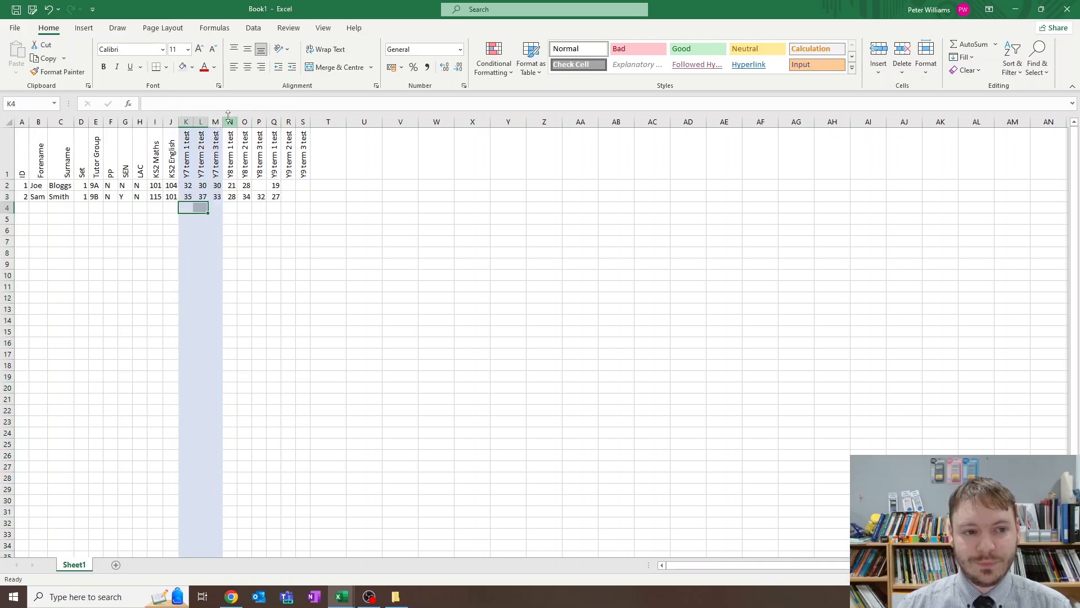
# Fill the three Y8 term test columns, N to P, with light green
pyautogui.moveTo(231, 122); pyautogui.dragTo(259, 121)
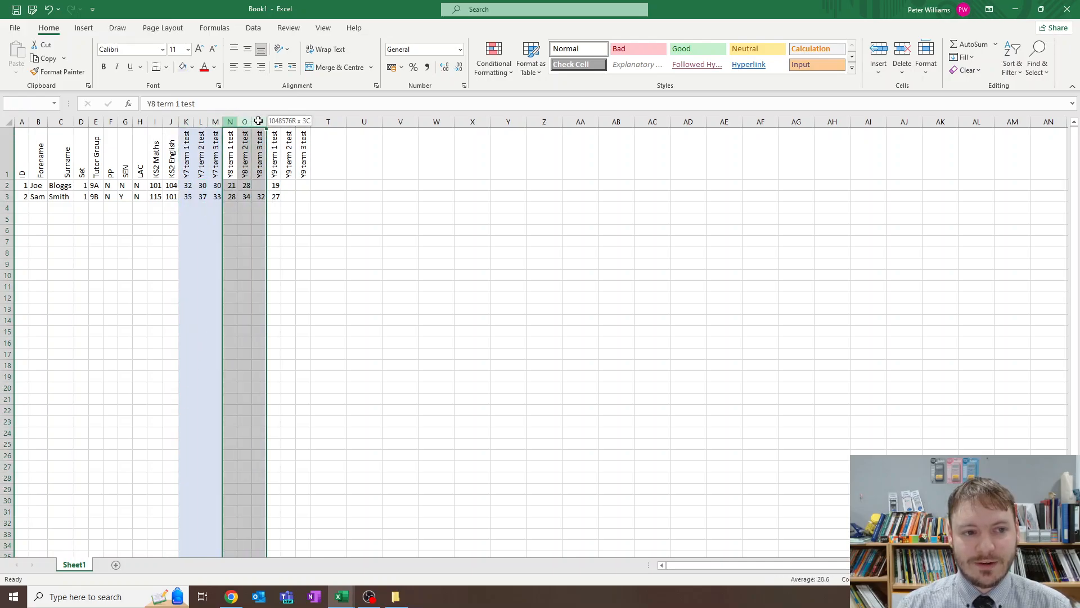
pyautogui.click(192, 67)
pyautogui.click(268, 107)
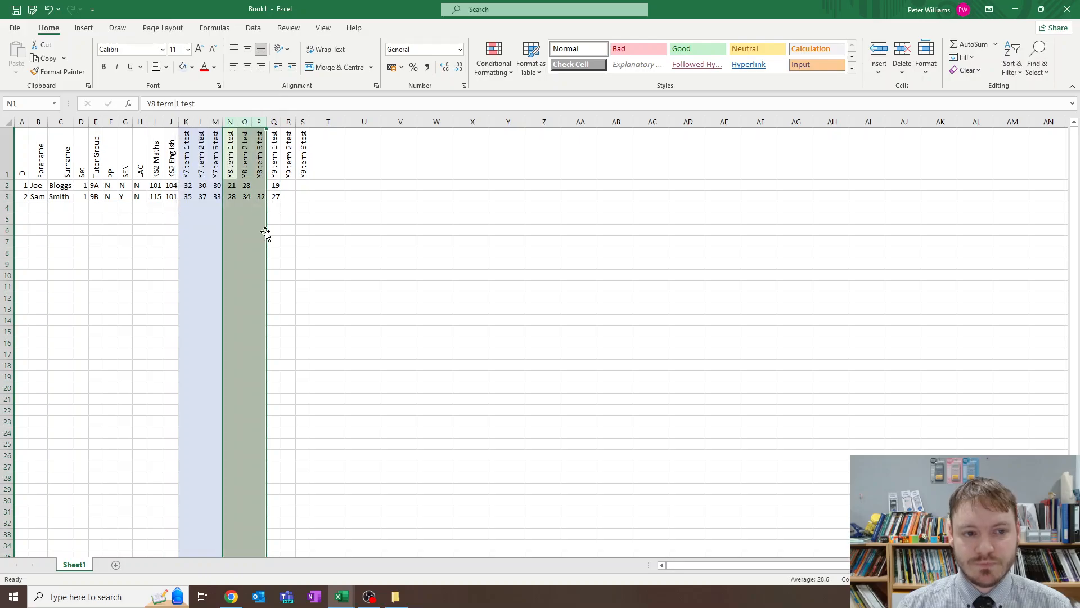
# Fill the three Y9 term test columns, Q to S, with light gold
pyautogui.click(276, 122)
pyautogui.moveTo(276, 123); pyautogui.dragTo(303, 122)
pyautogui.click(192, 67)
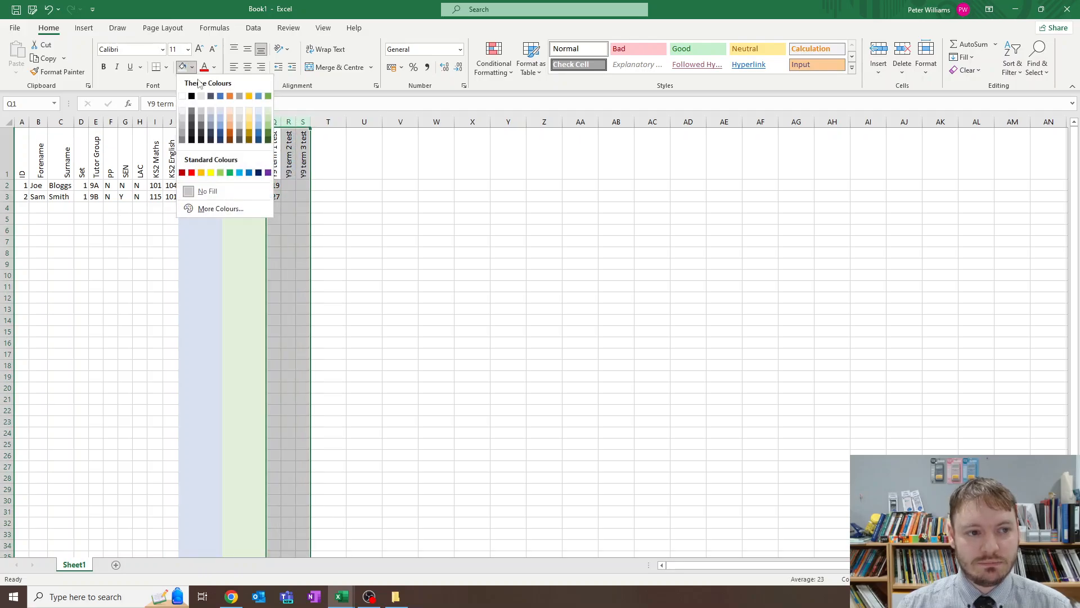
pyautogui.click(249, 111)
pyautogui.click(260, 163)
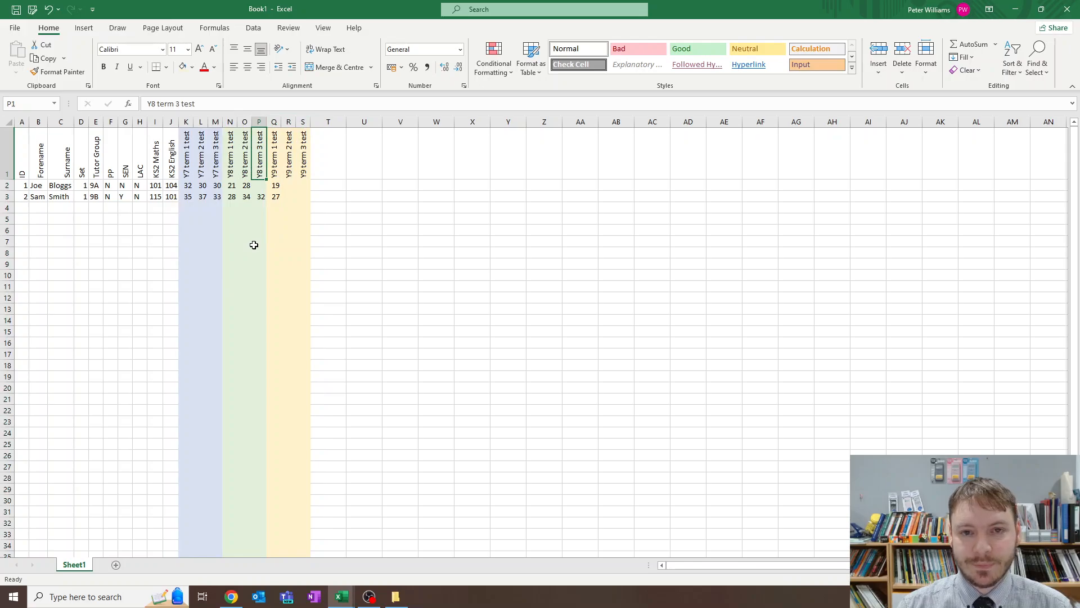
pyautogui.click(253, 245)
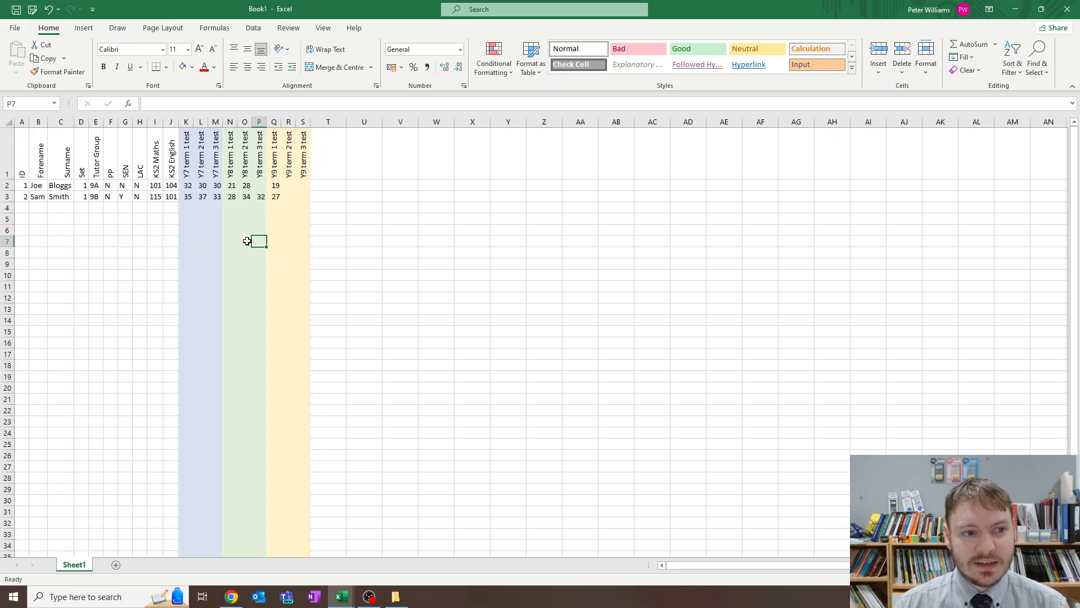
pyautogui.moveTo(191, 158); pyautogui.dragTo(215, 210)
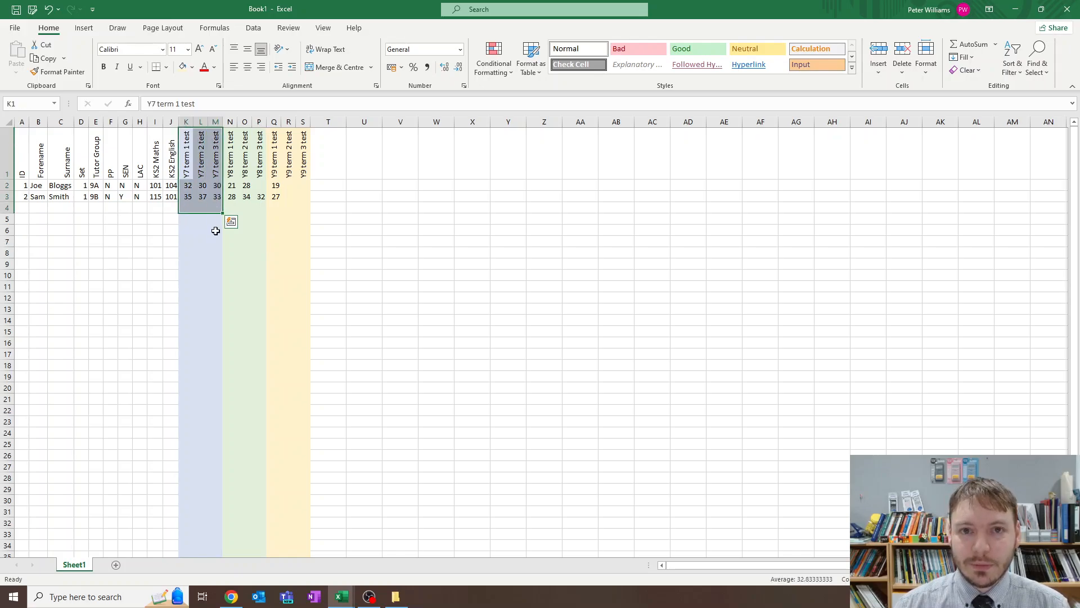
pyautogui.click(188, 185)
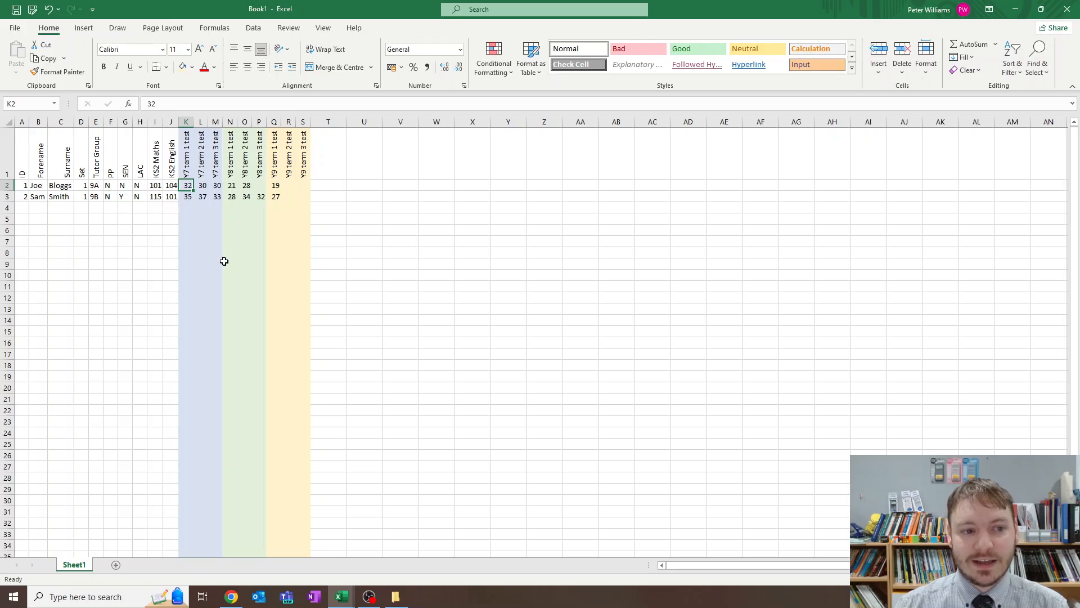
pyautogui.click(232, 151)
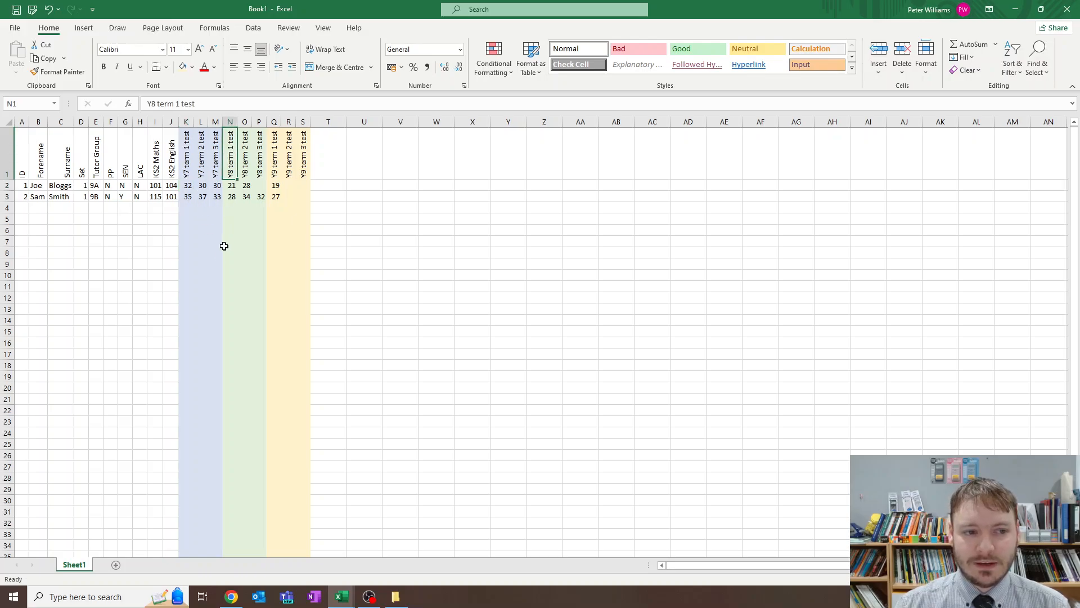
# Insert a column before the Y8 term 1 test column and head it "Year 7"
pyautogui.rightClick(231, 122)
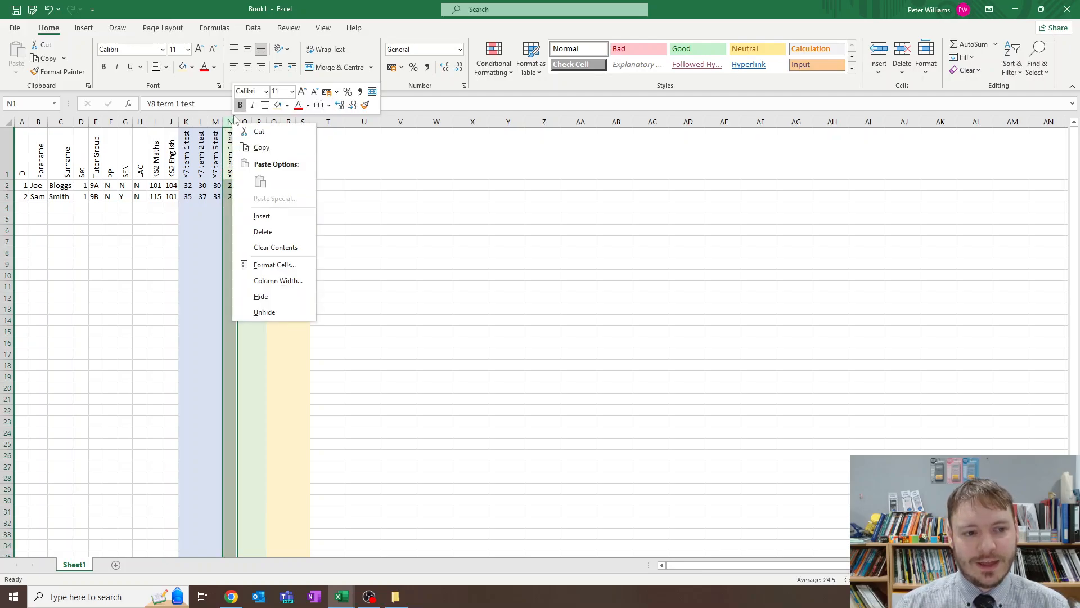
pyautogui.click(262, 216)
pyautogui.click(231, 154)
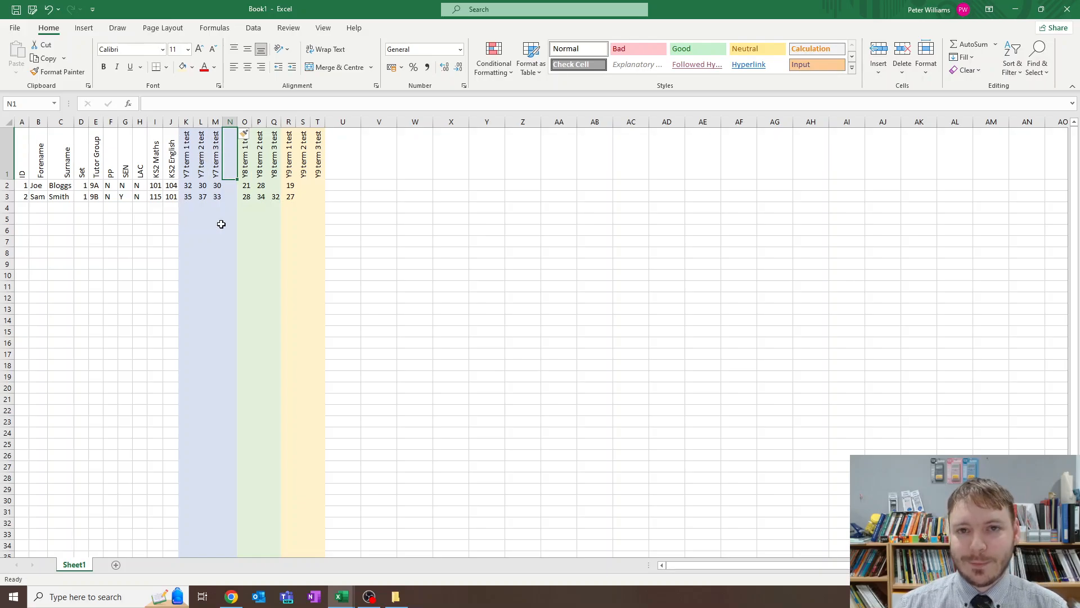
pyautogui.write('Year 7')
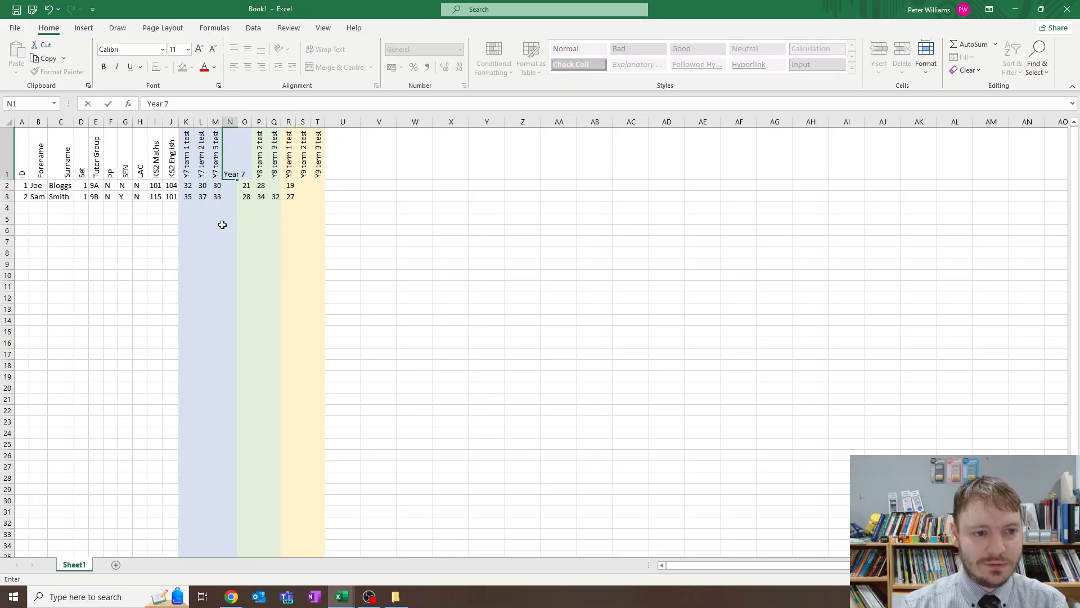
pyautogui.hotkey('ctrl', 'Return')
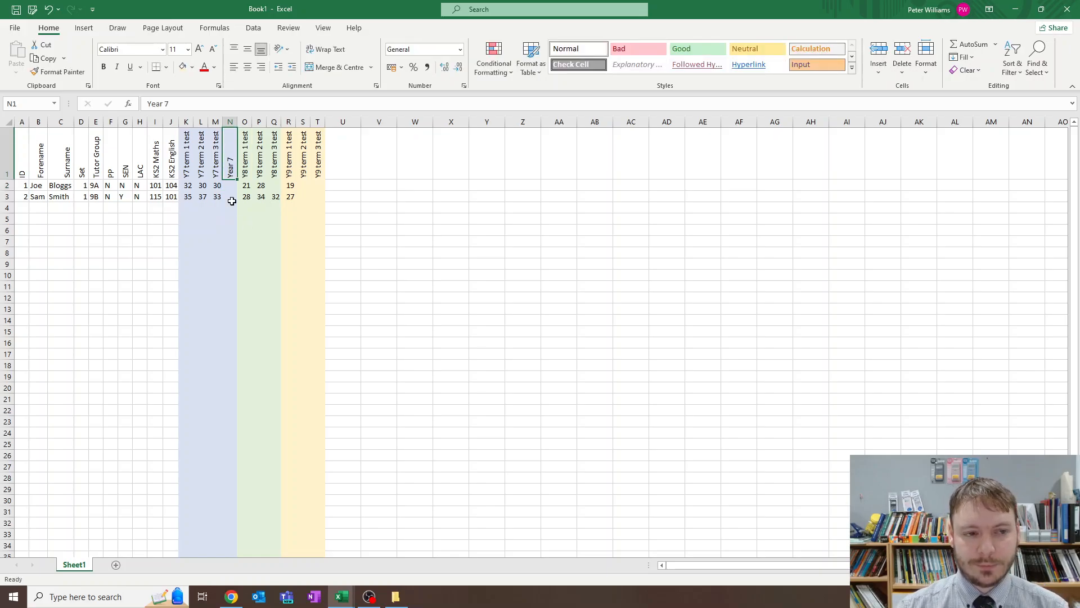
# Group the three Y7 term test columns, K to M, into a collapsible outline group
pyautogui.moveTo(185, 122); pyautogui.dragTo(217, 122)
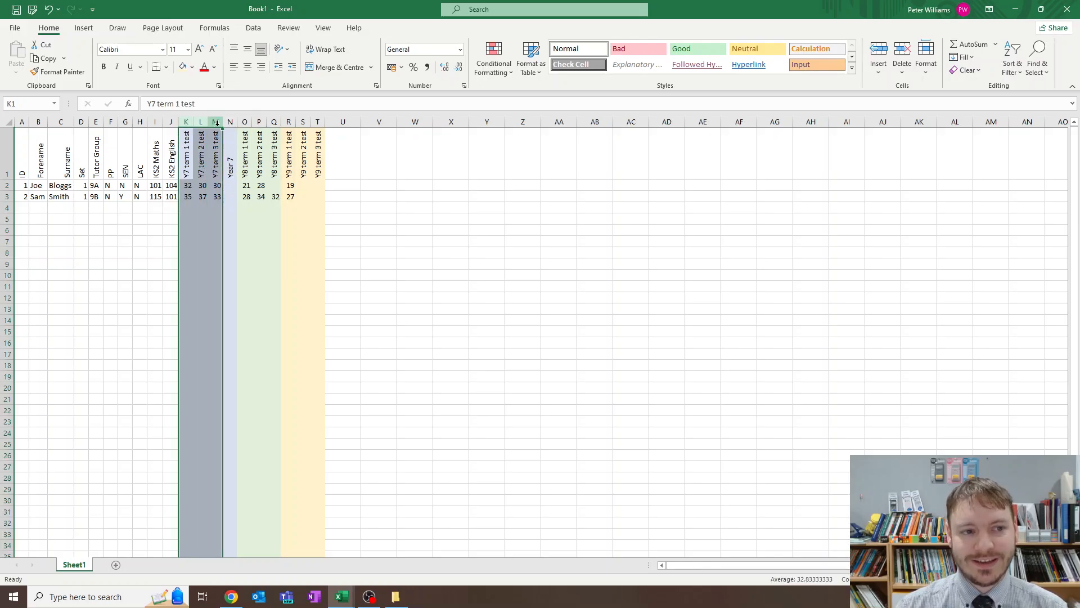
pyautogui.click(255, 29)
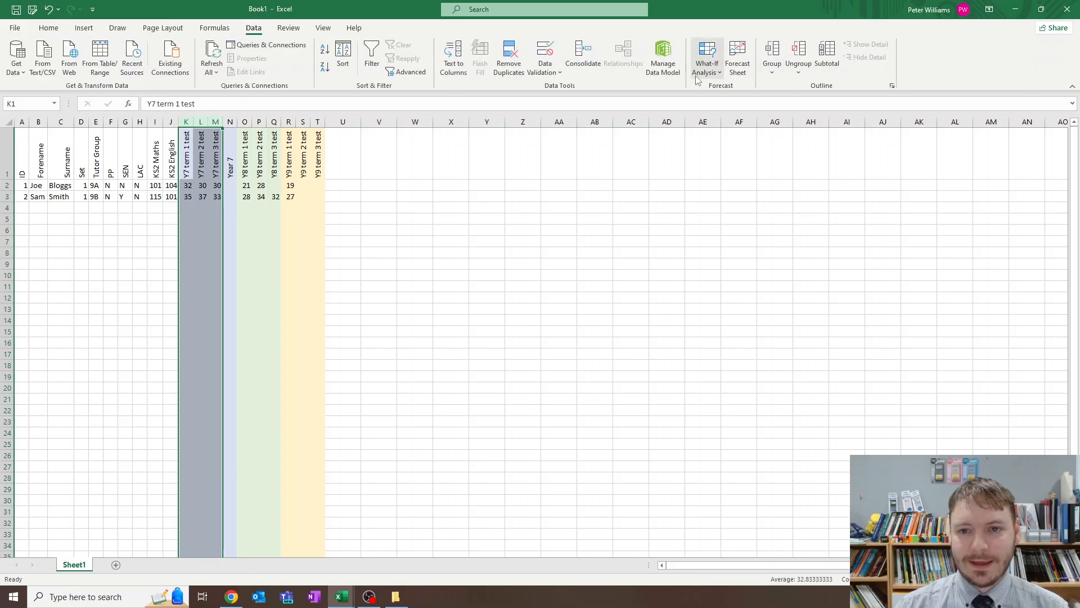
pyautogui.click(772, 54)
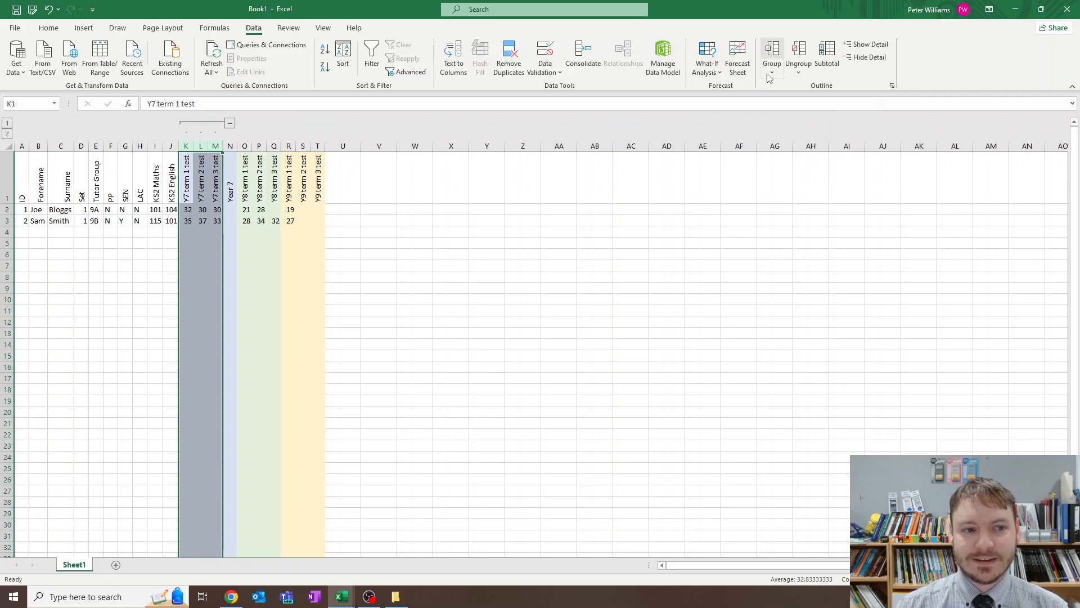
# Collapse the Y7 test column group down to its Year 7 heading column and expand it again
pyautogui.click(231, 124)
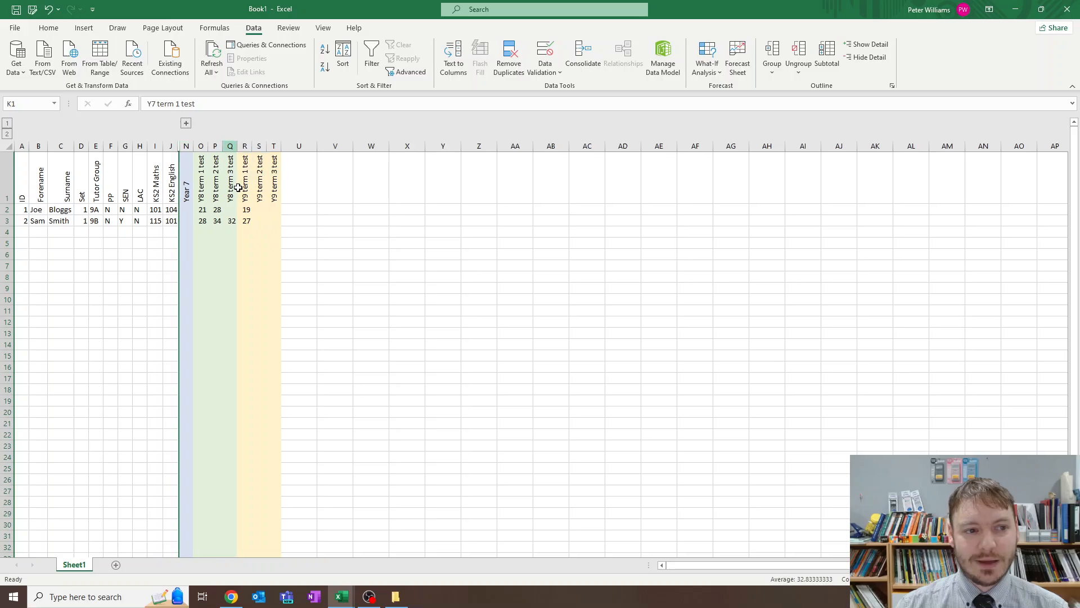
pyautogui.click(185, 180)
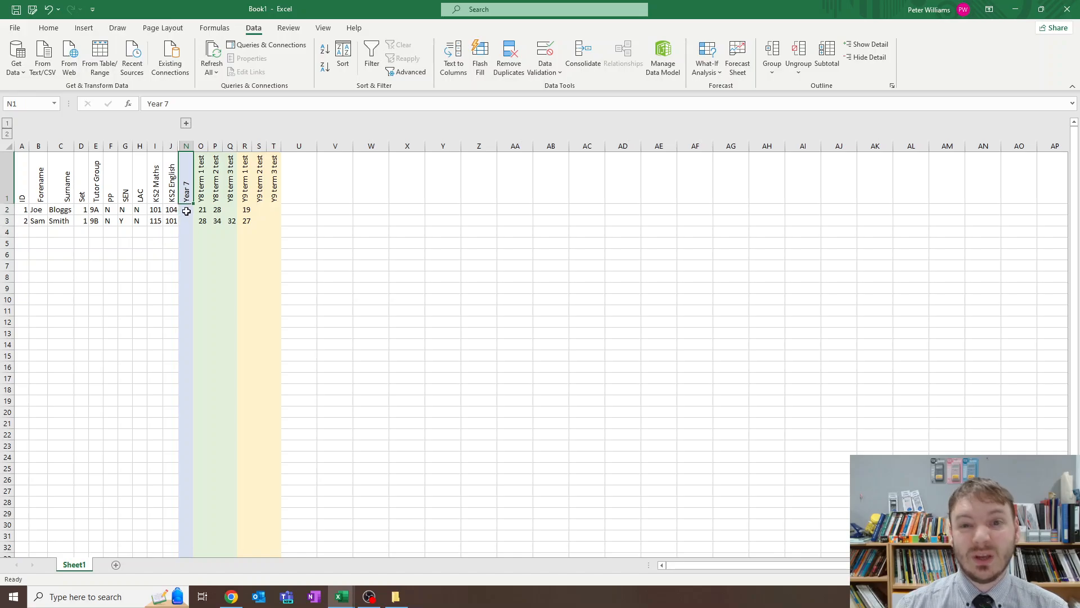
pyautogui.click(189, 122)
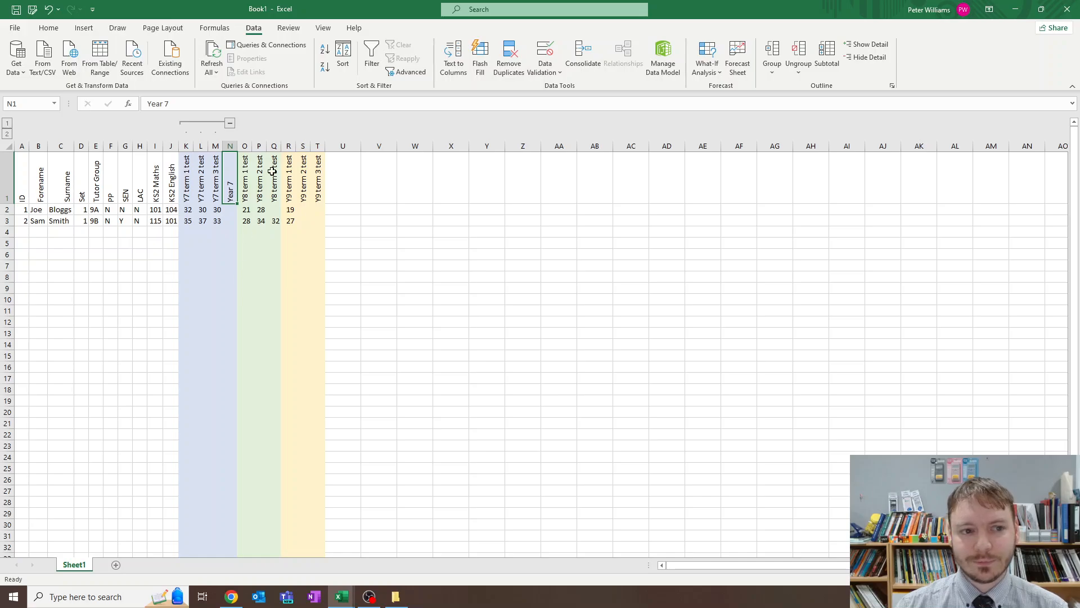
# Insert a column headed "Year 8" before the Y9 term 1 test column and group the Y8 term test columns, O to Q
pyautogui.rightClick(292, 145)
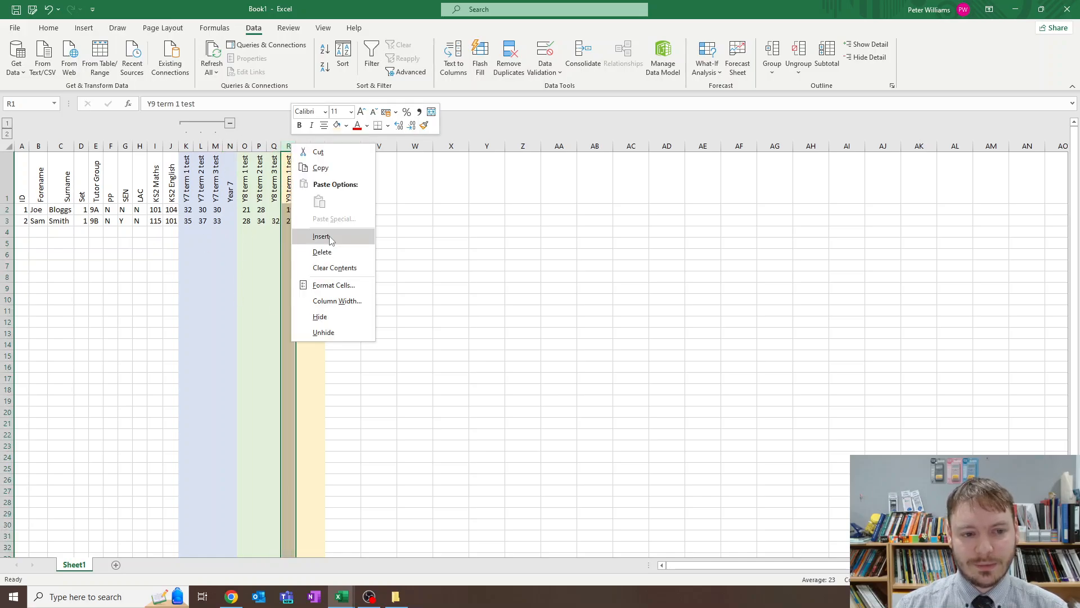
pyautogui.click(329, 237)
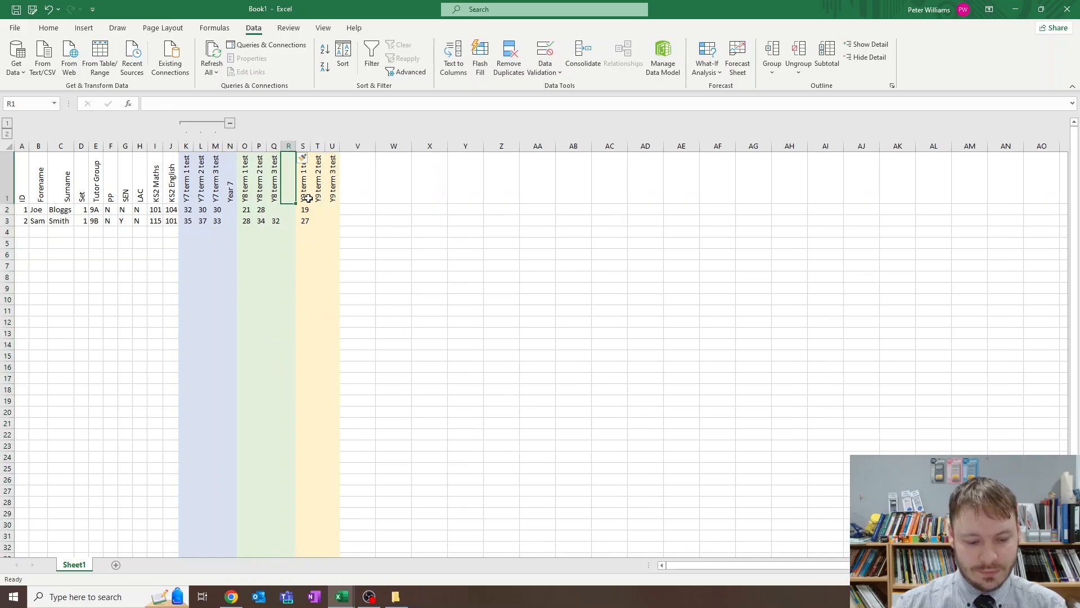
pyautogui.write('Year8')
pyautogui.press('Return')
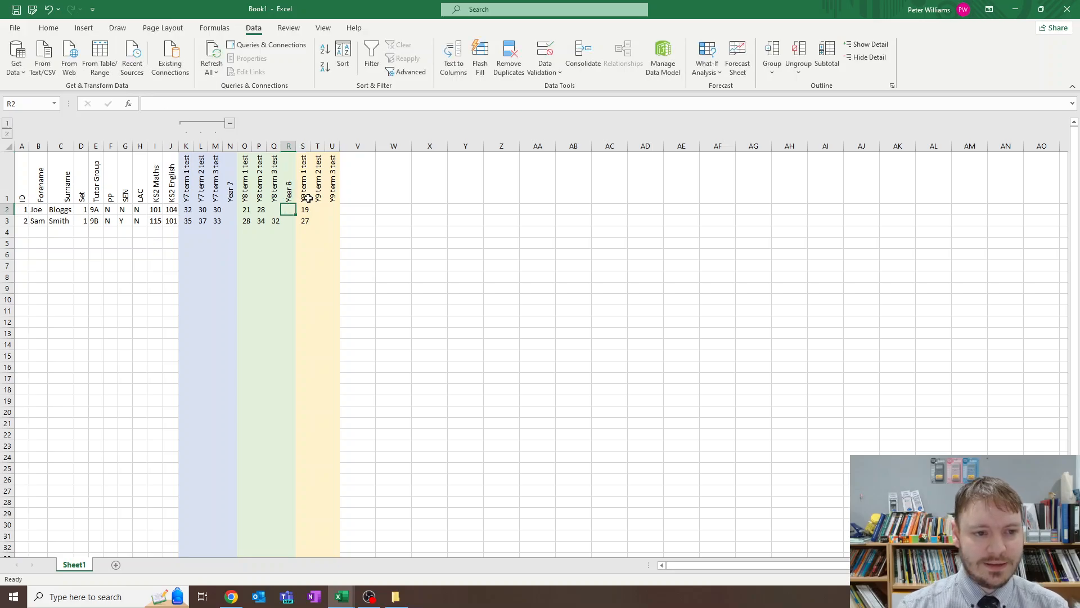
pyautogui.moveTo(244, 147); pyautogui.dragTo(274, 146)
pyautogui.click(774, 54)
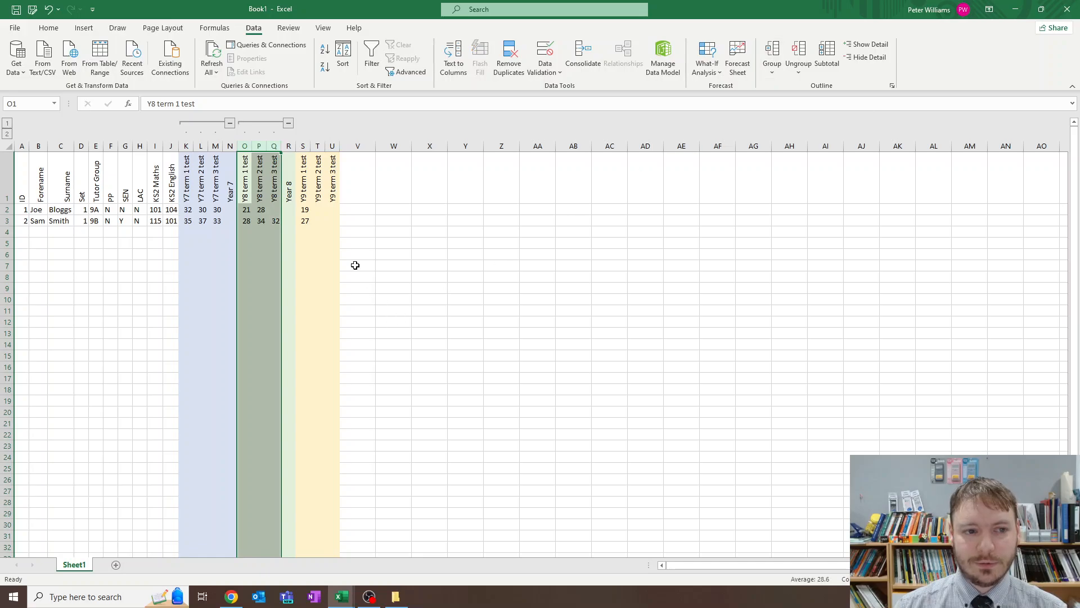
# Insert a column headed "Year 9" after the Y9 term 3 test column and group the Y9 term test columns, S to U
pyautogui.rightClick(352, 148)
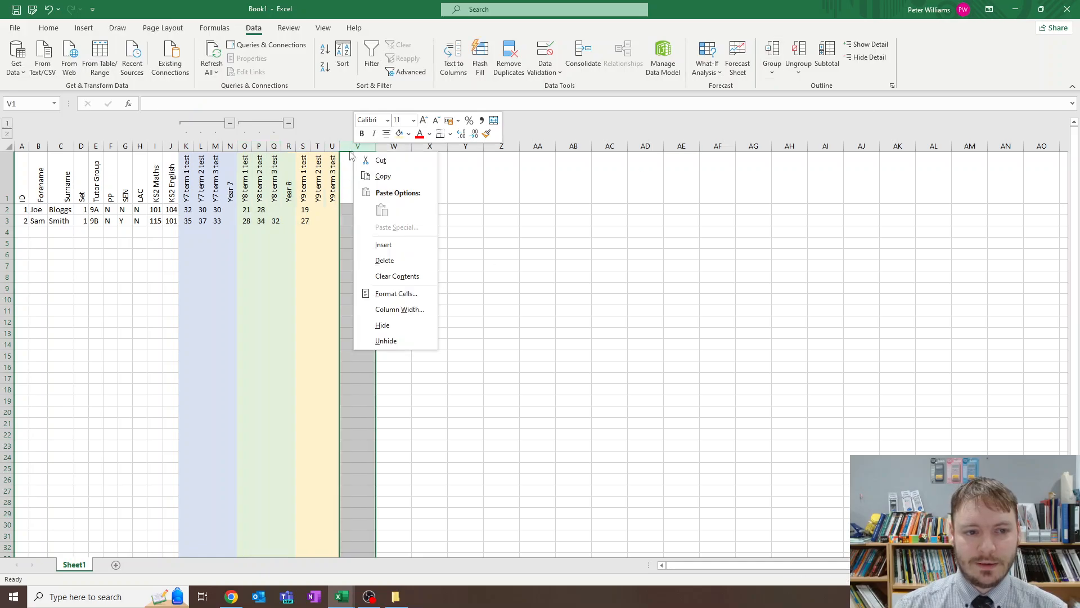
pyautogui.click(383, 244)
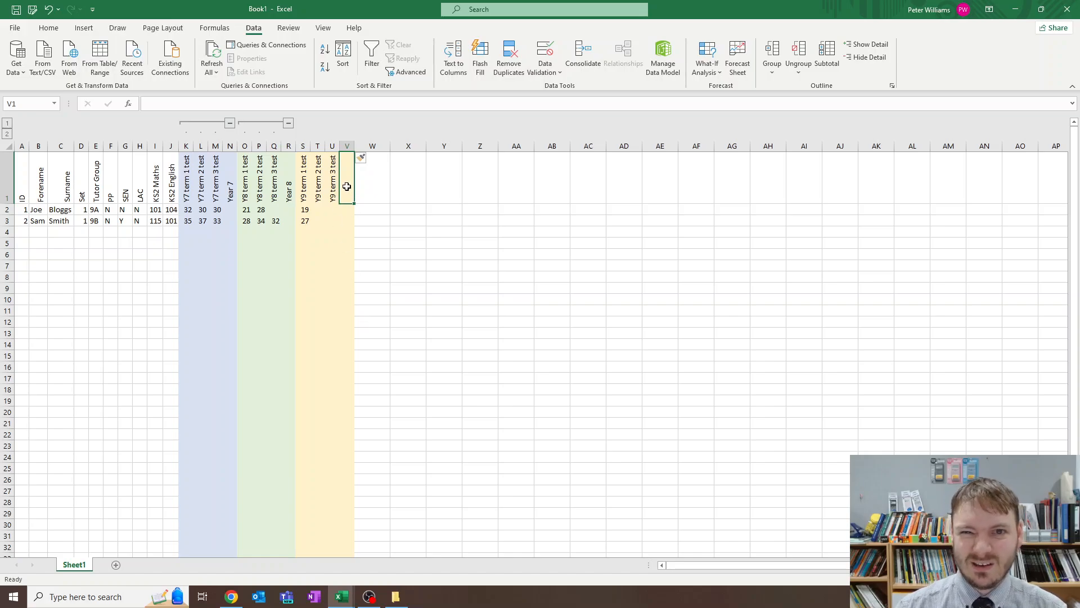
pyautogui.write('Year 9')
pyautogui.press('Return')
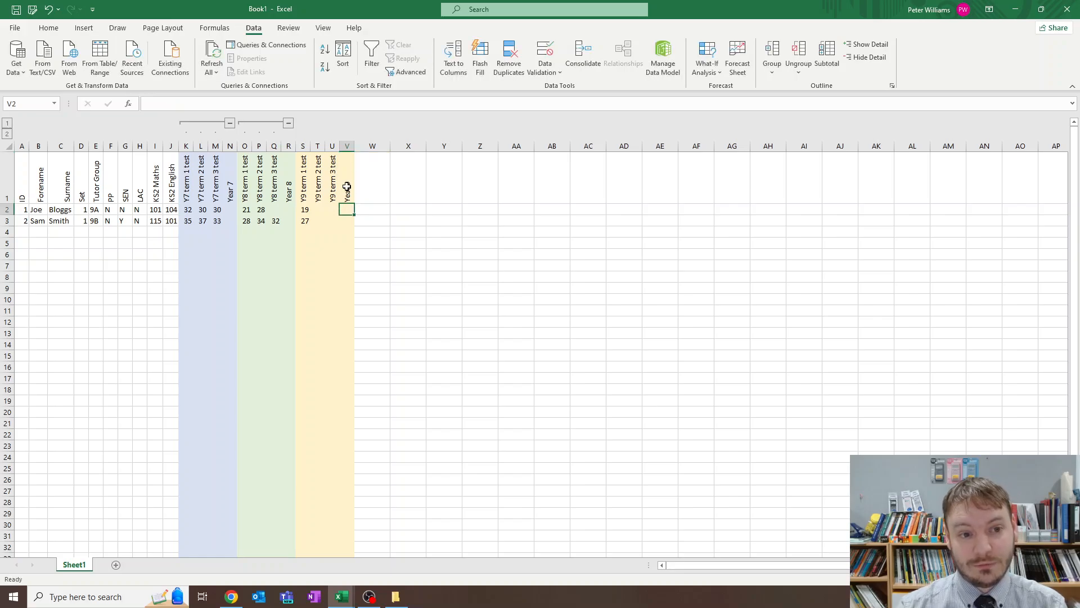
pyautogui.moveTo(303, 146); pyautogui.dragTo(332, 146)
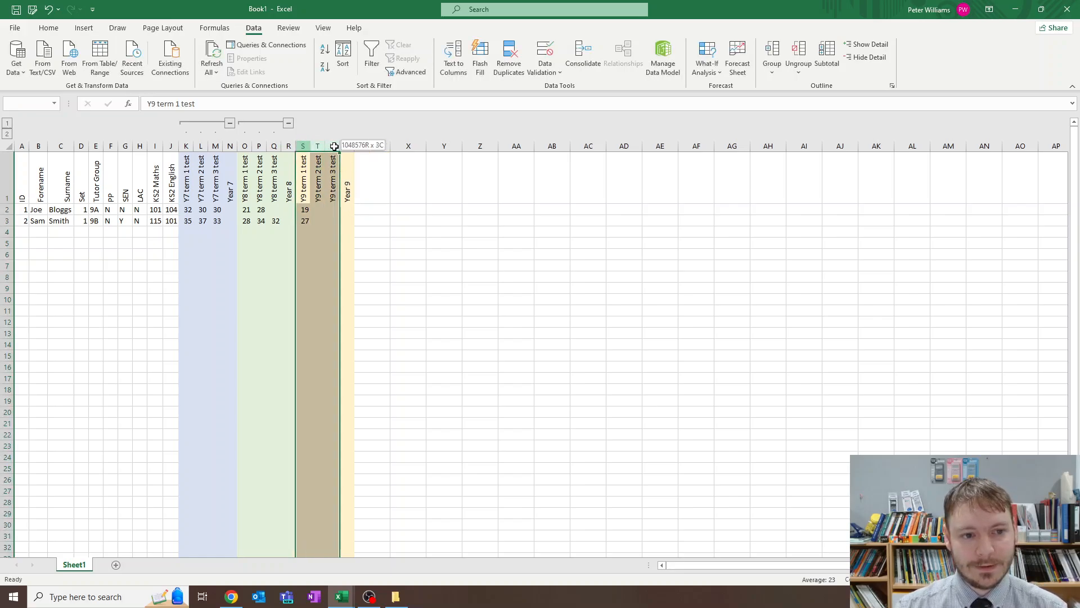
pyautogui.hotkey('shift', 'alt', 'Right')
pyautogui.click(360, 191)
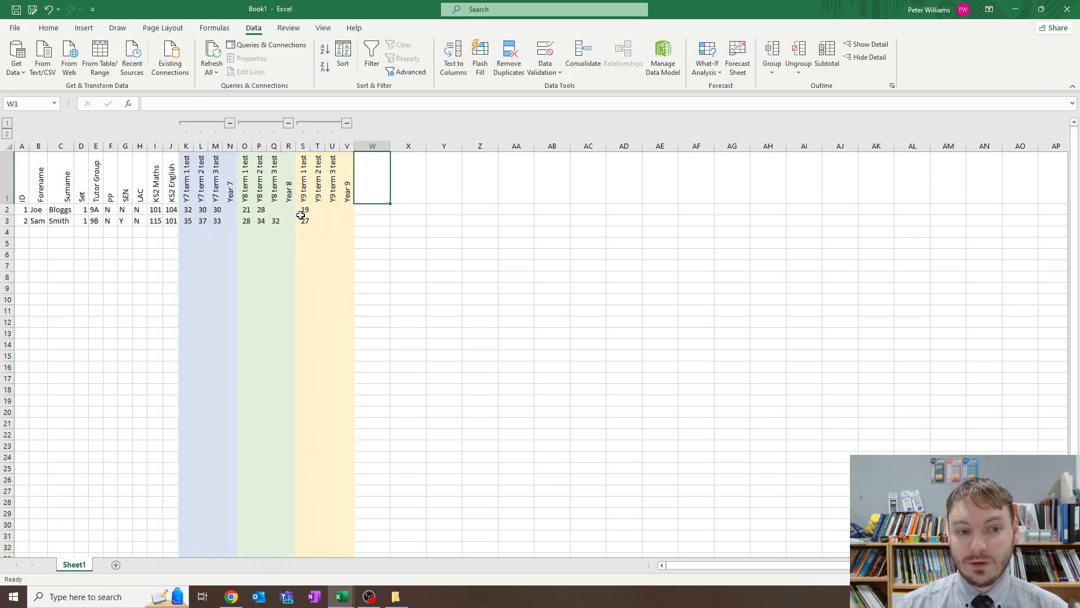
# Collapse the Year 8 and Year 7 column groups and expand both again
pyautogui.moveTo(304, 221); pyautogui.dragTo(304, 211)
pyautogui.click(288, 122)
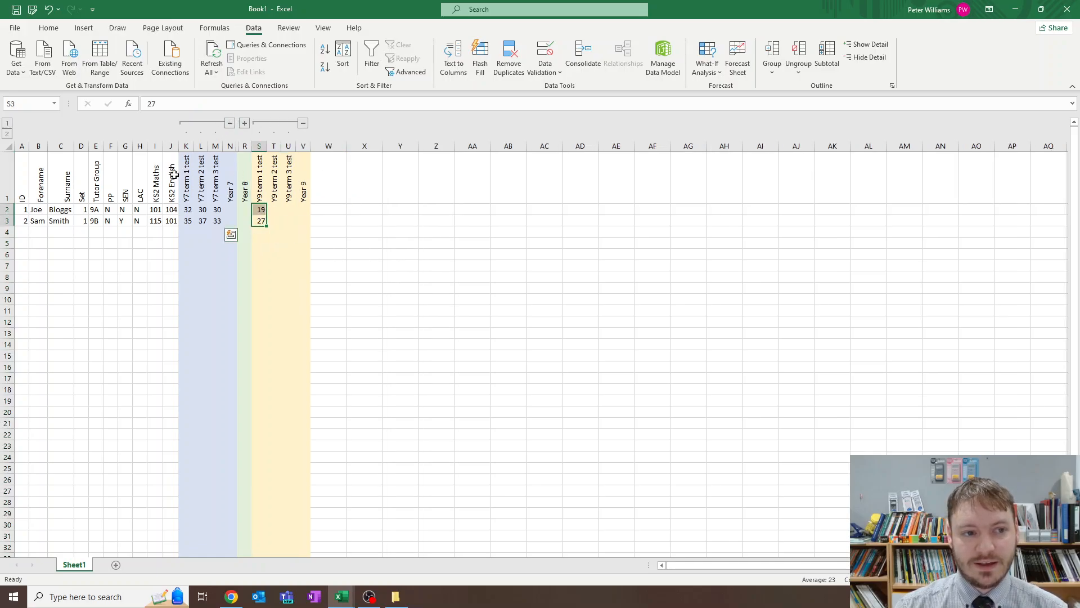
pyautogui.click(230, 122)
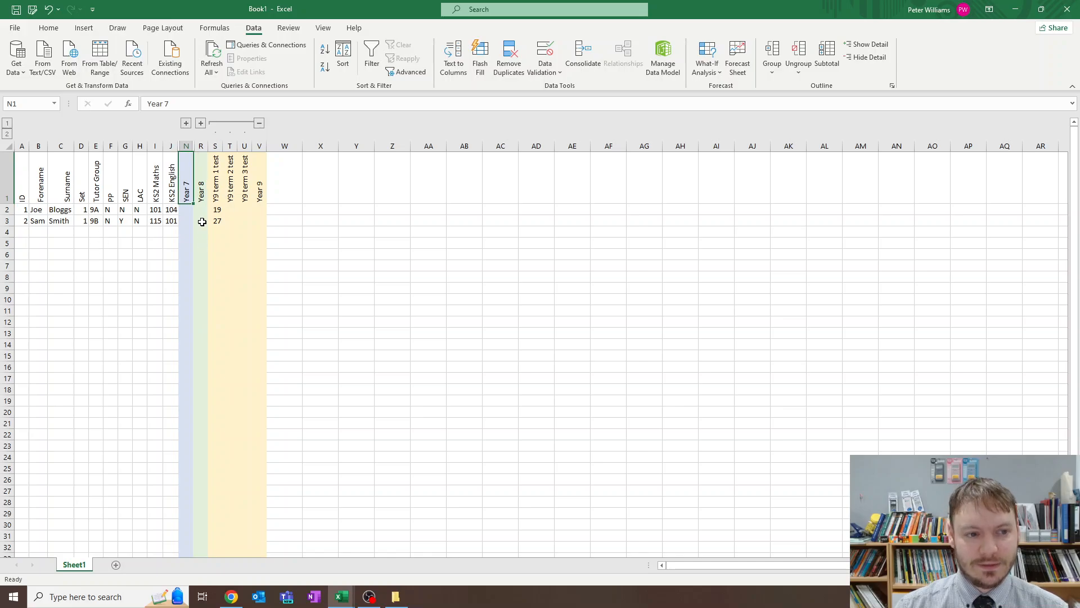
pyautogui.click(186, 123)
pyautogui.click(246, 122)
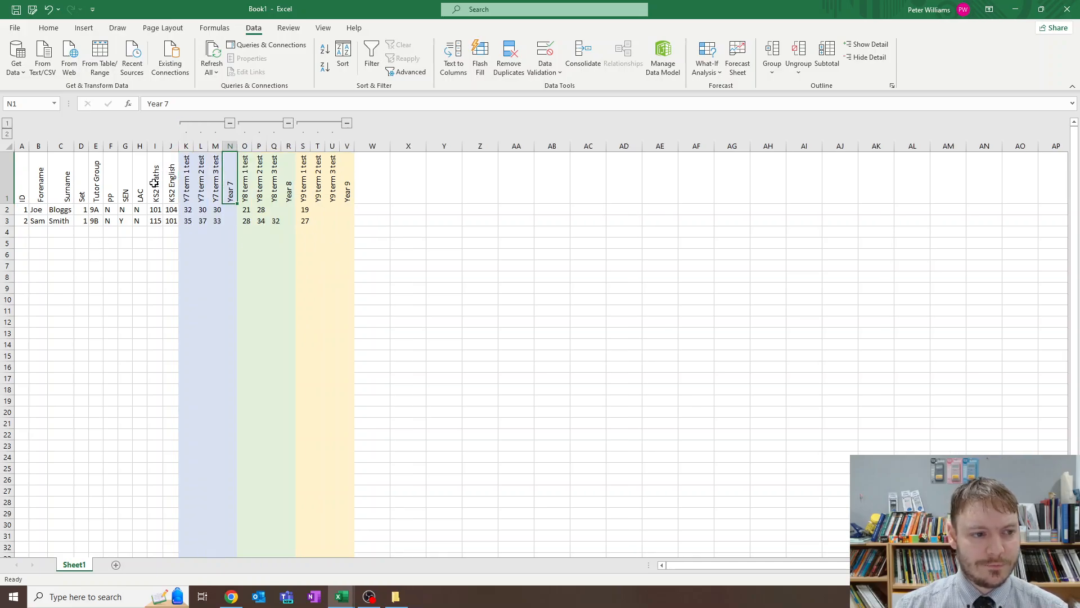
# Insert a column before the Y7 term 1 test column and head it "Key indicators"
pyautogui.moveTo(154, 179); pyautogui.dragTo(106, 189)
pyautogui.rightClick(186, 146)
pyautogui.click(211, 236)
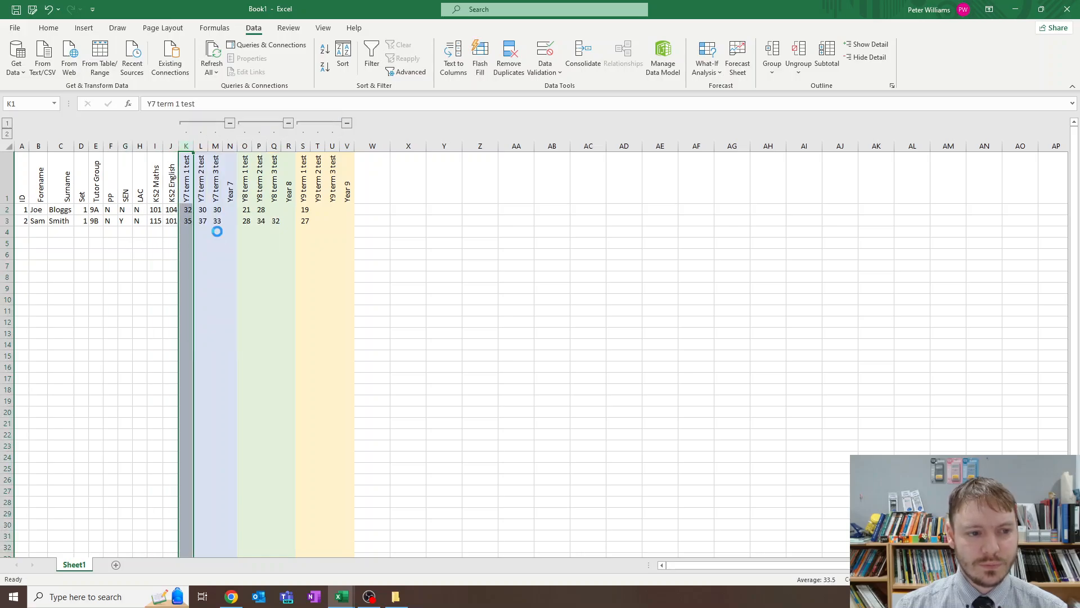
pyautogui.click(188, 170)
pyautogui.write('Bas')
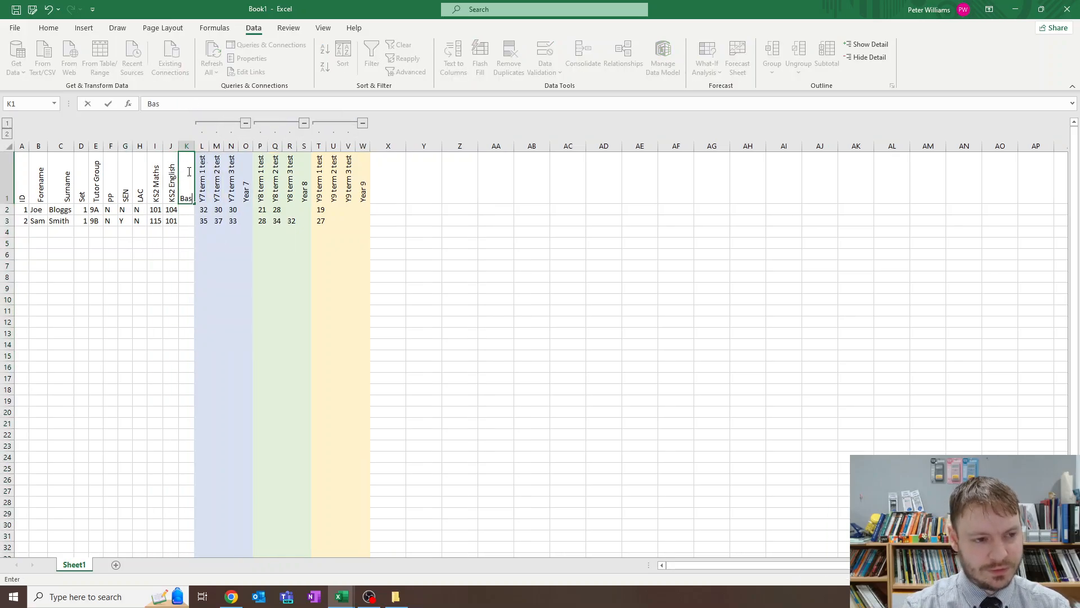
pyautogui.write('Key i')
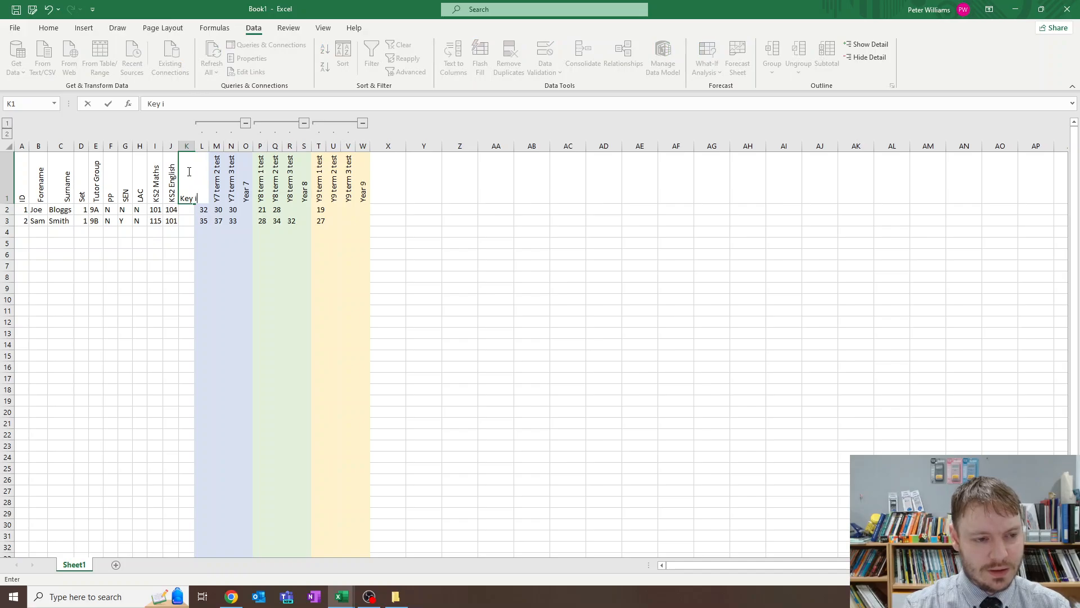
pyautogui.write('ndicatros')
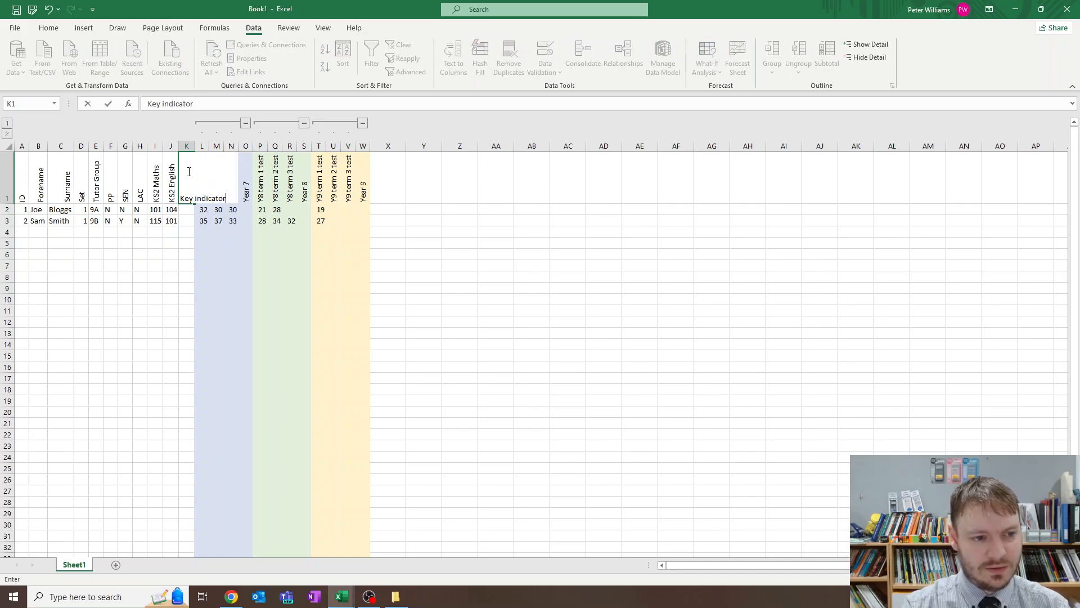
pyautogui.write('s')
pyautogui.press('Return')
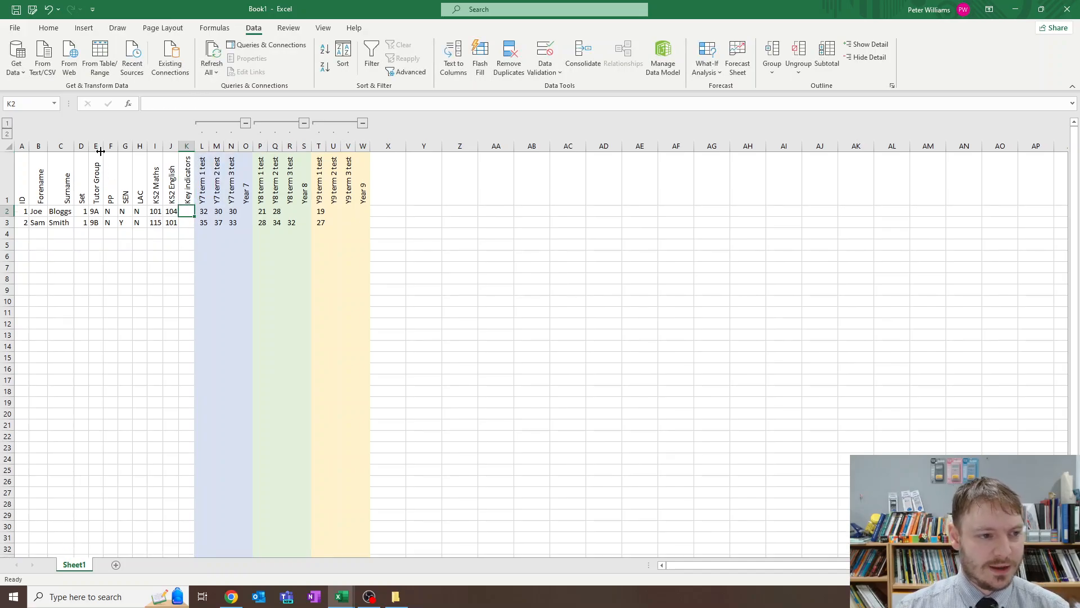
# Group the pupil information columns from Tutor Group to KS2 English, E to J
pyautogui.moveTo(101, 148); pyautogui.dragTo(171, 148)
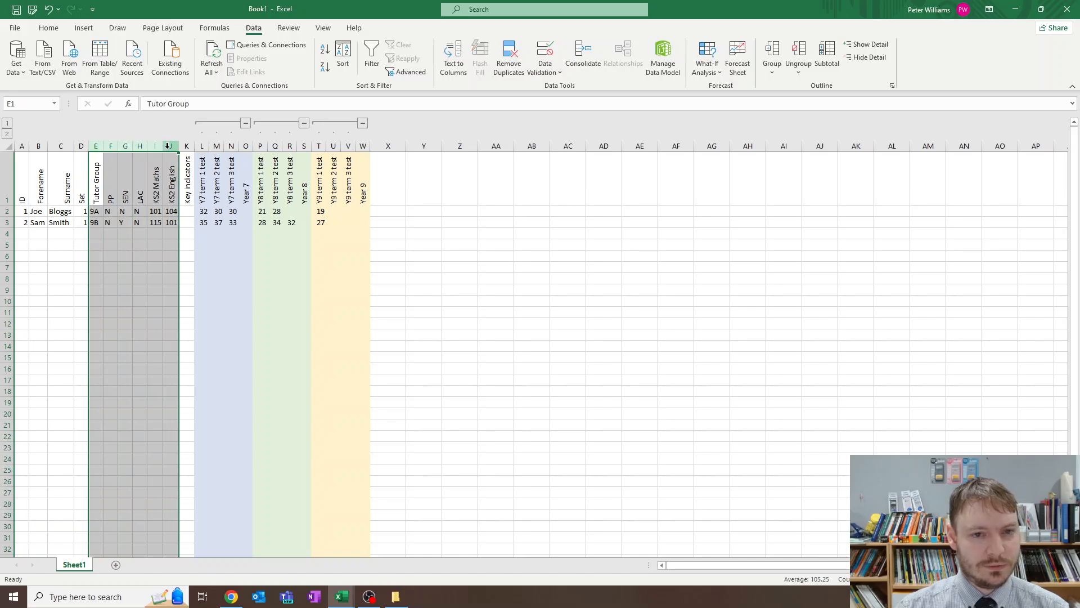
pyautogui.click(772, 51)
pyautogui.click(128, 176)
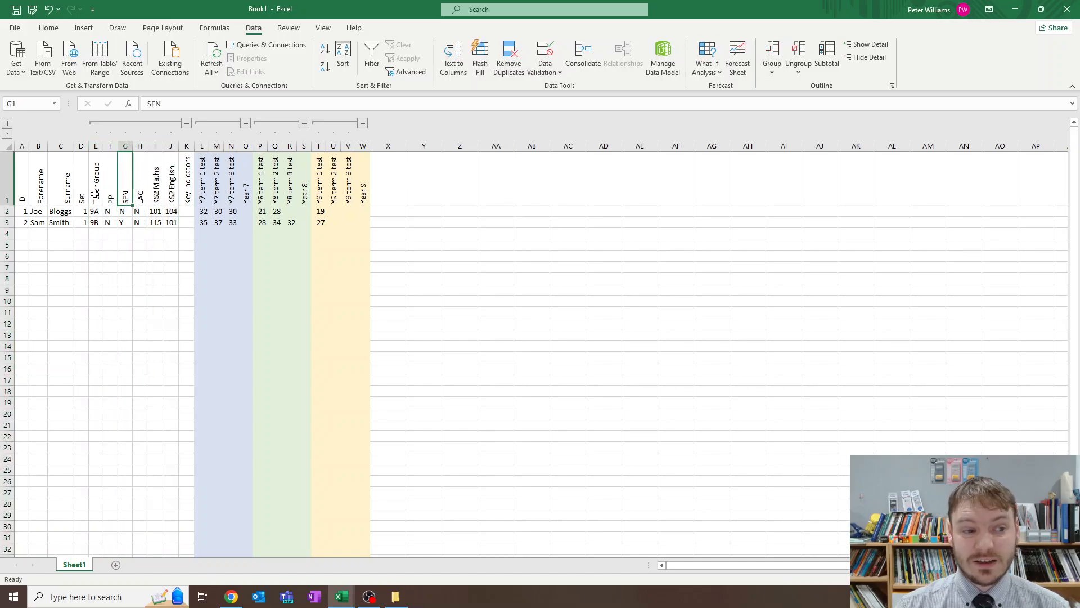
pyautogui.moveTo(95, 193); pyautogui.dragTo(155, 186)
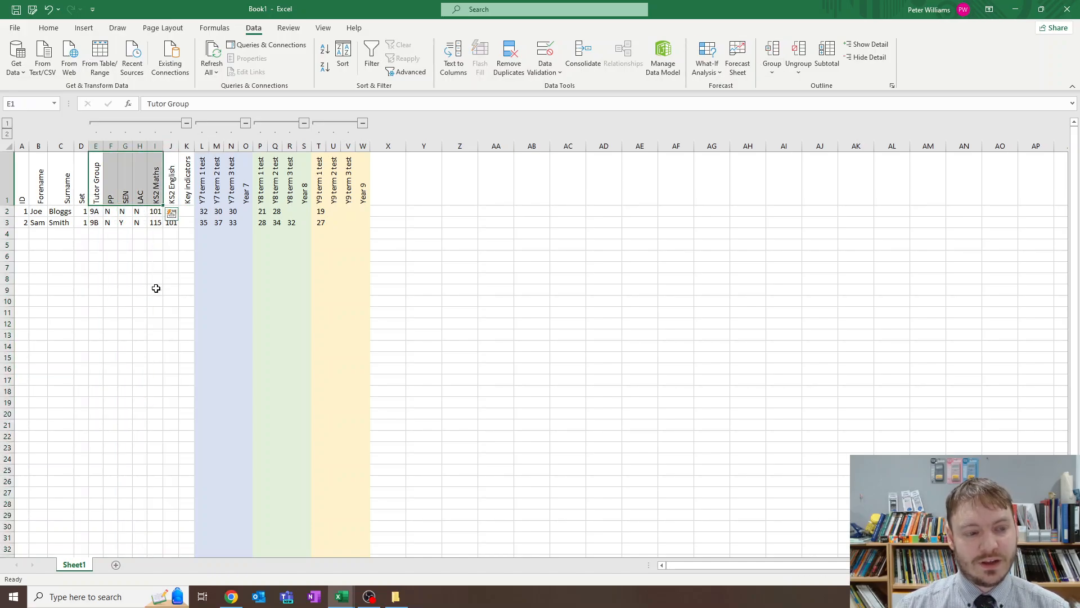
# Collapse the Key indicators, Year 7 and Year 8 column groups so only the Year 9 tests stay expanded
pyautogui.click(186, 123)
pyautogui.click(22, 169)
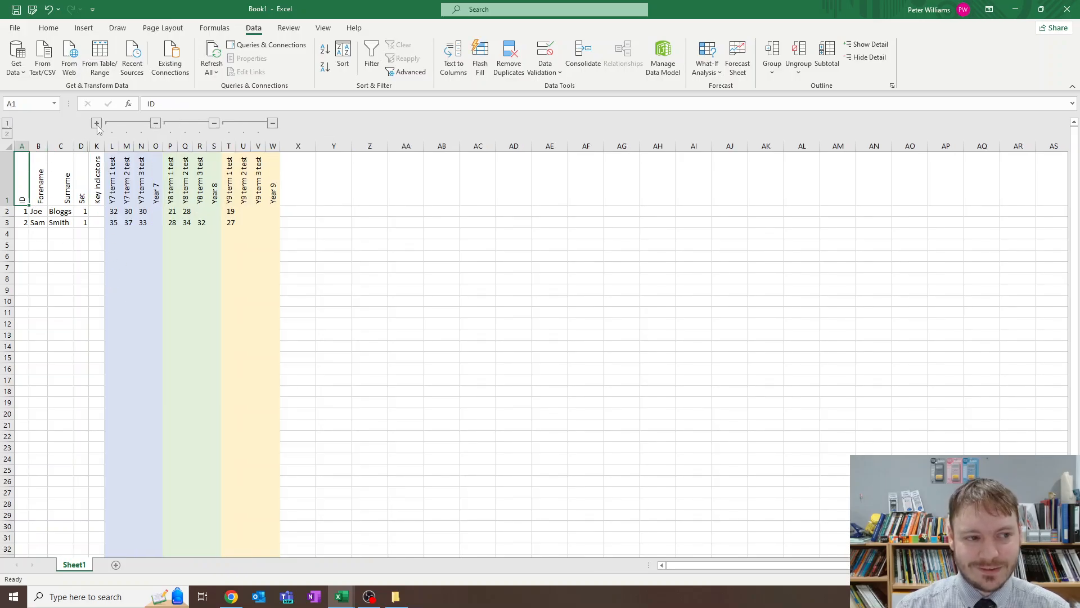
pyautogui.click(156, 124)
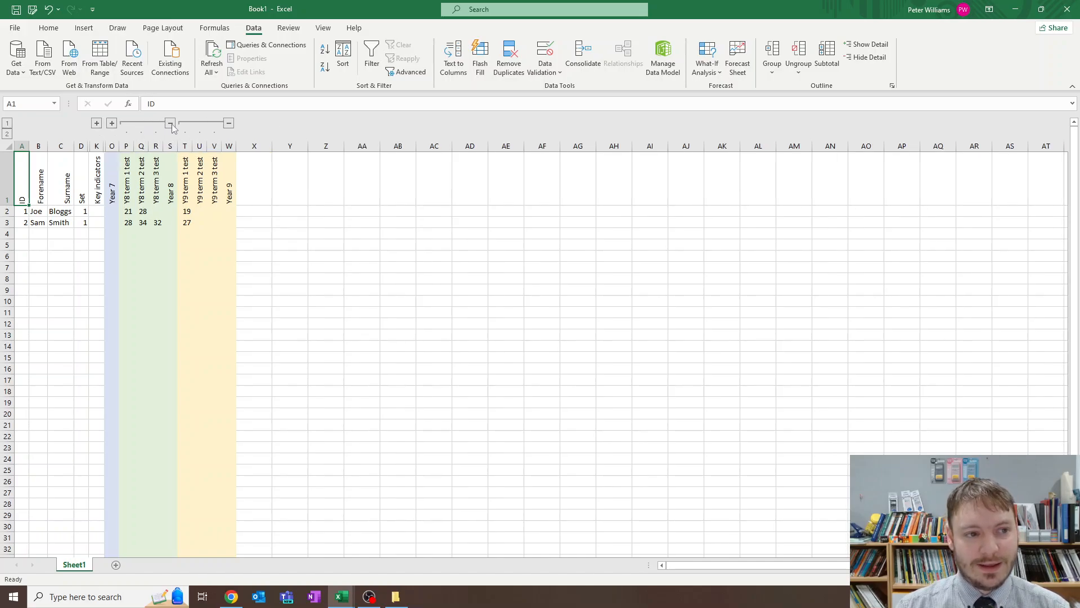
pyautogui.click(170, 123)
pyautogui.click(157, 214)
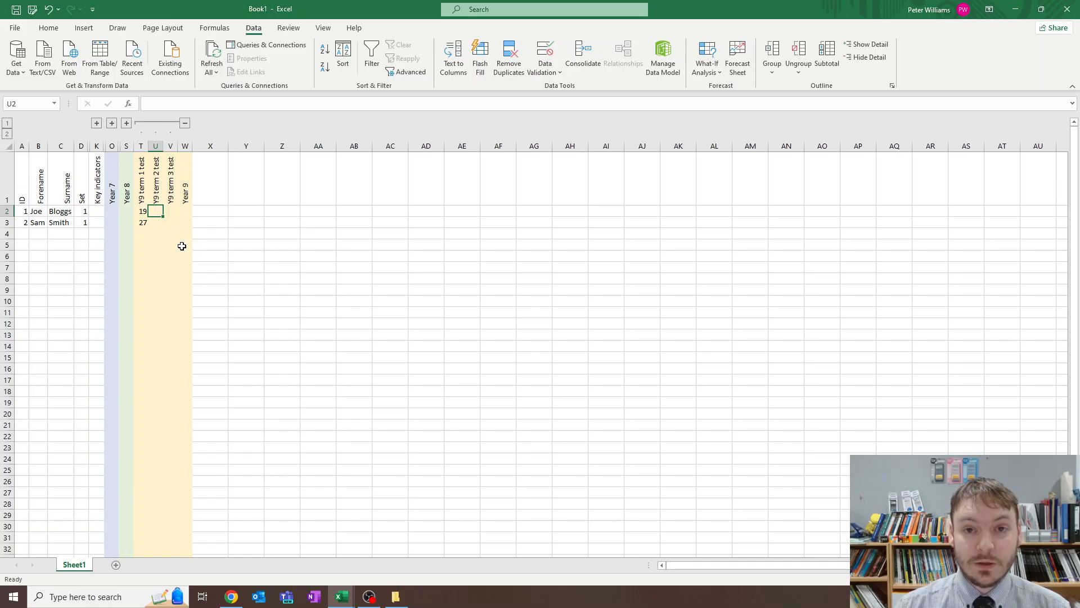
# Collapse all column groups at once to outline level 1 and expand them all again to level 2
pyautogui.click(8, 123)
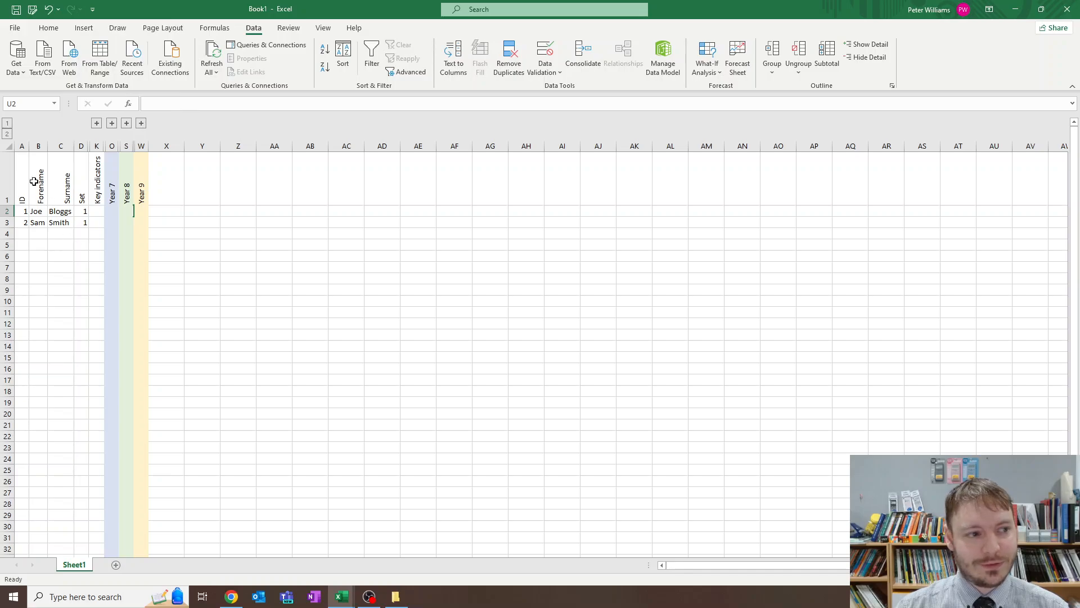
pyautogui.click(7, 135)
pyautogui.click(35, 177)
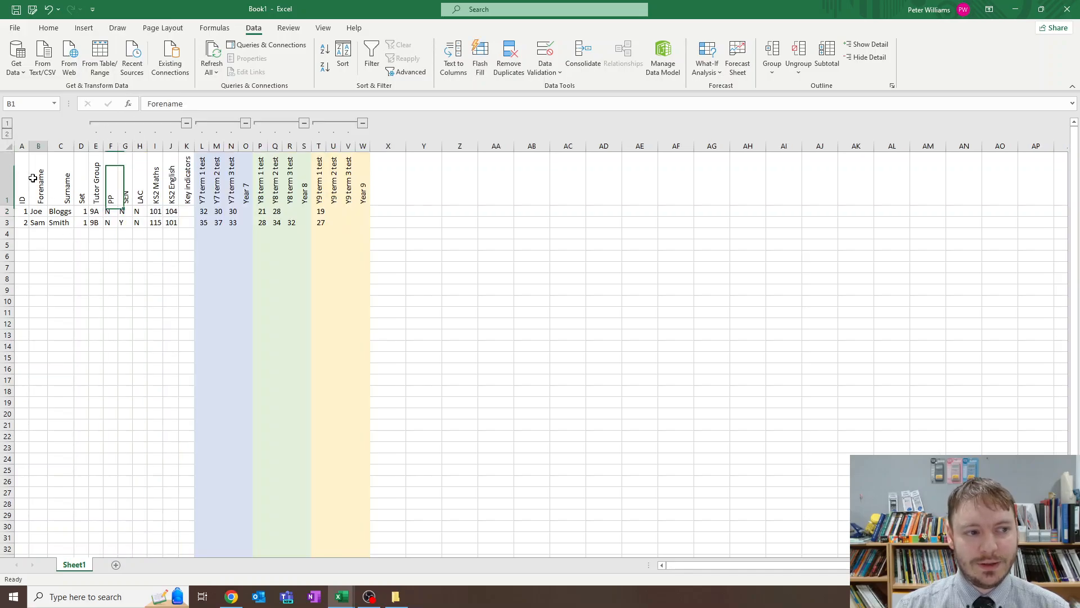
pyautogui.click(21, 179)
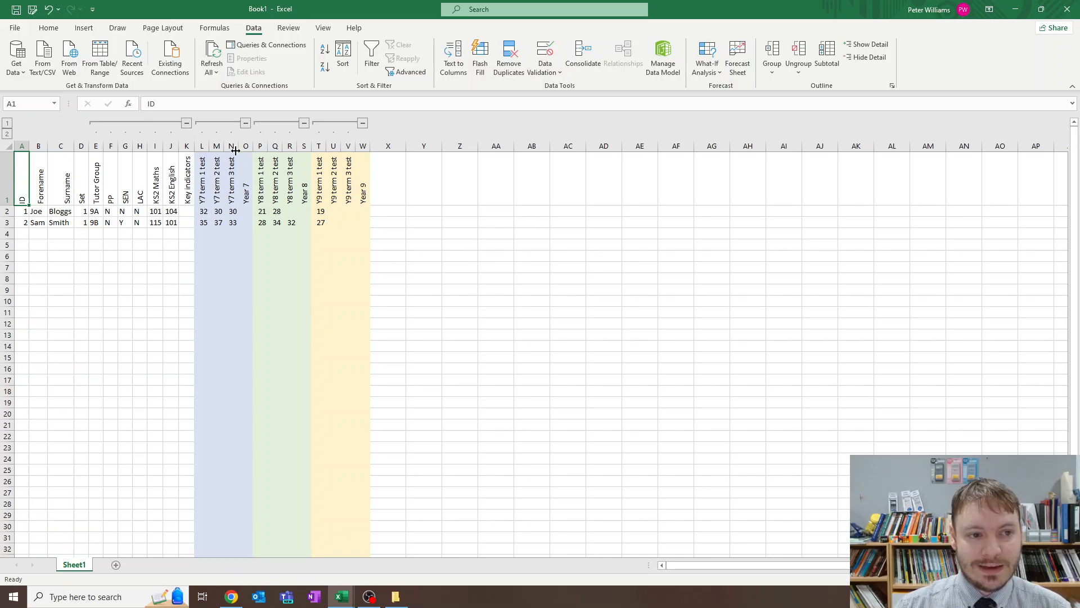
# Collapse the Year 7 and Year 8 column groups and expand the Year 7 group again
pyautogui.click(245, 123)
pyautogui.click(259, 123)
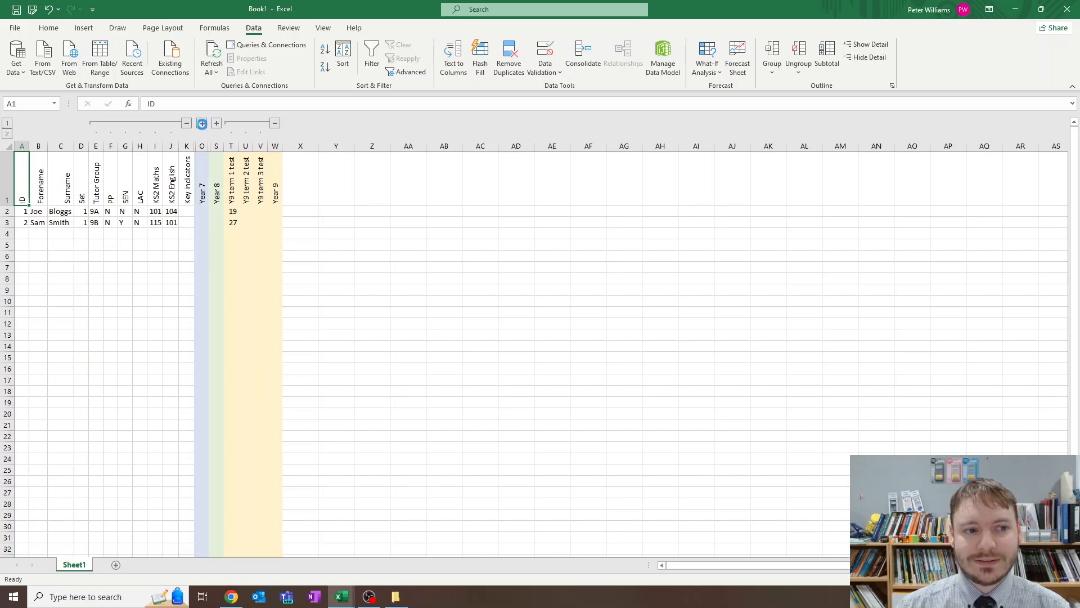
pyautogui.click(202, 123)
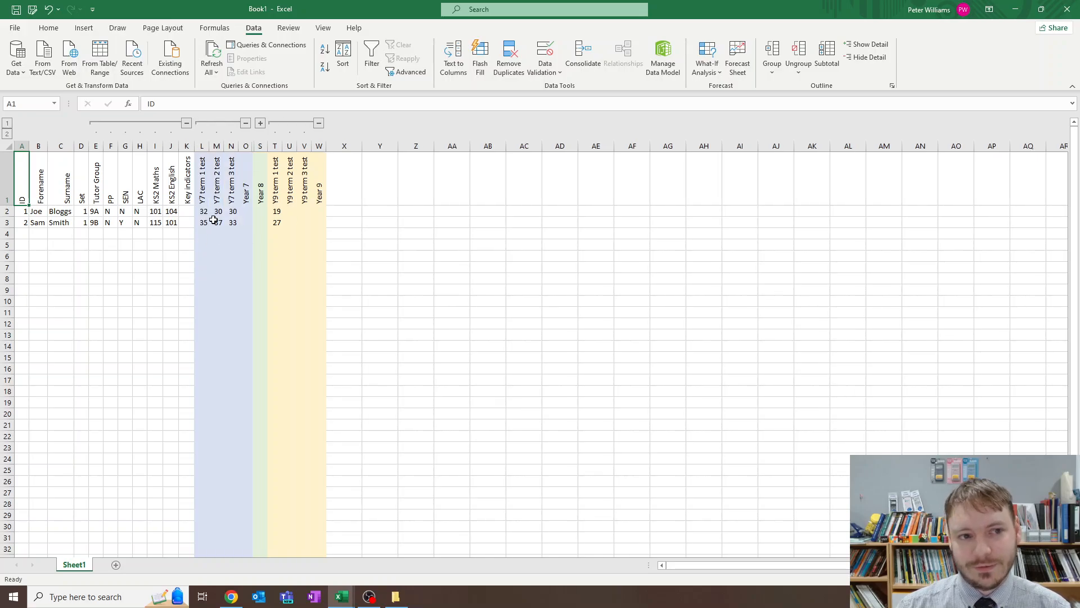